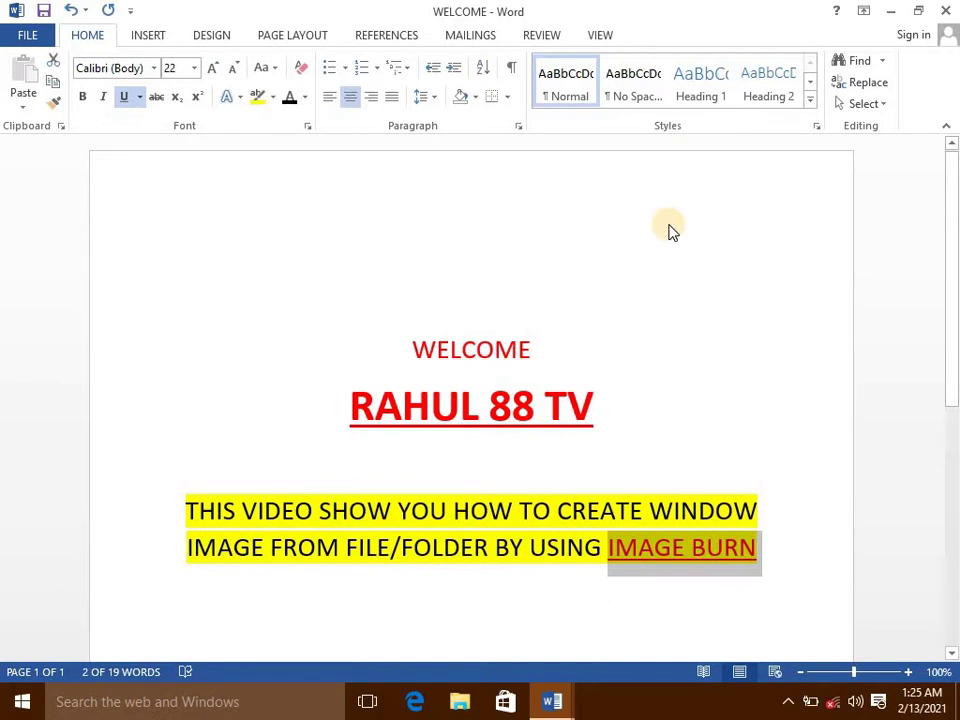
Minimise the WELCOME document and refresh the desktop
{"action": "left_click", "coordinate": [892, 10]}
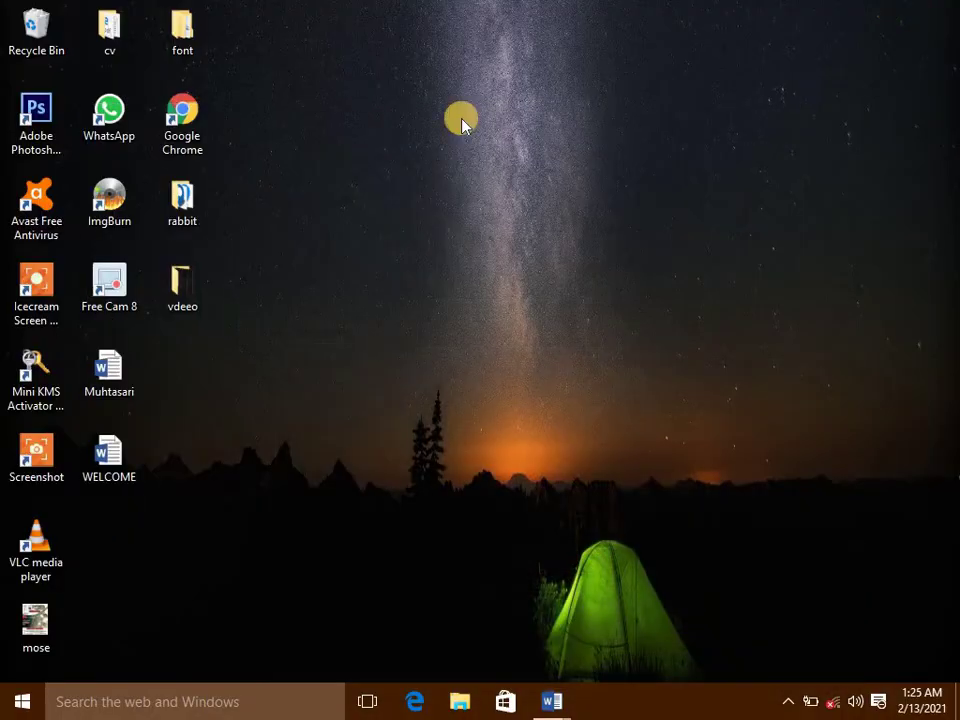
{"action": "right_click", "coordinate": [392, 172]}
{"action": "left_click", "coordinate": [442, 225]}
{"action": "left_click", "coordinate": [107, 200]}
{"action": "left_click_drag", "start_coordinate": [107, 203], "coordinate": [305, 222]}
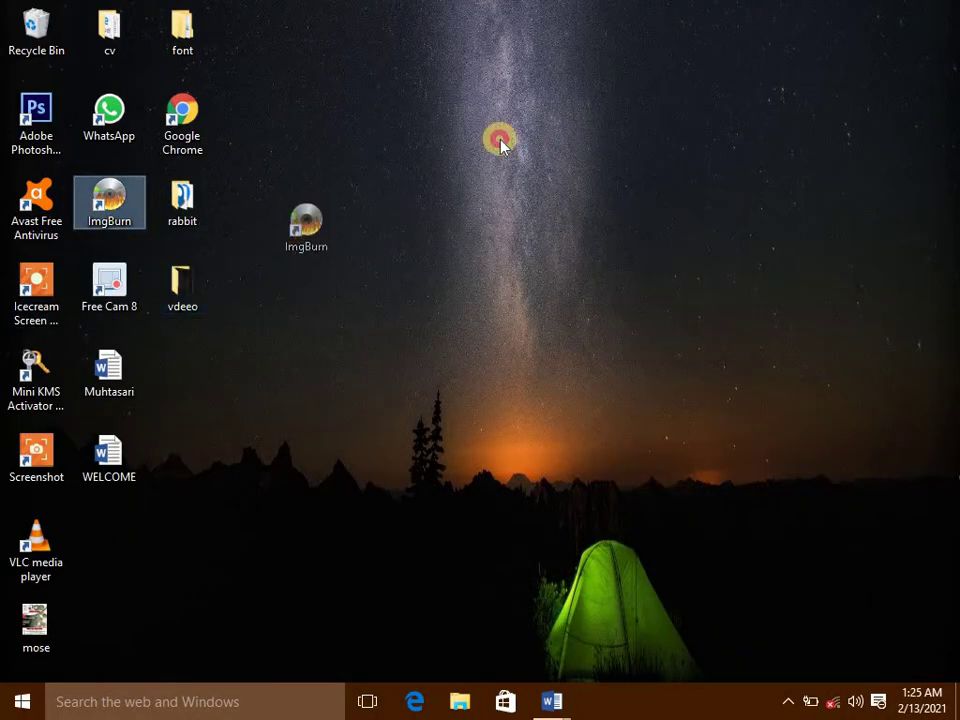
{"action": "left_click_drag", "start_coordinate": [500, 145], "coordinate": [98, 207]}
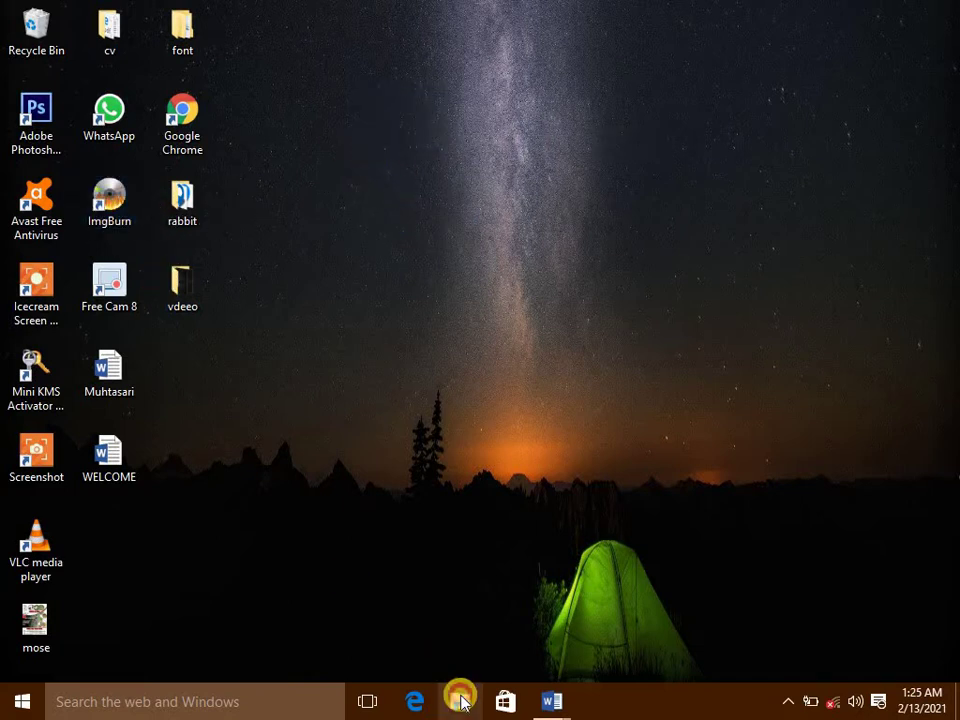
Browse in File Explorer to the windows 10 all folder inside windows image program on the WINDOWS IMG (I:) drive
{"action": "left_click", "coordinate": [460, 701]}
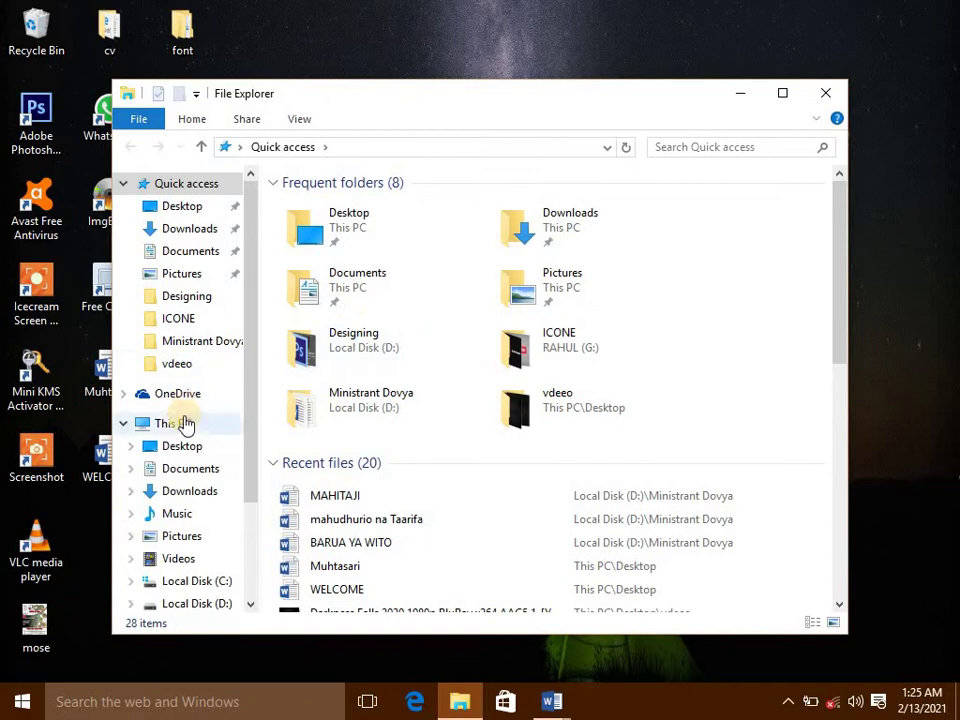
{"action": "left_click", "coordinate": [184, 424]}
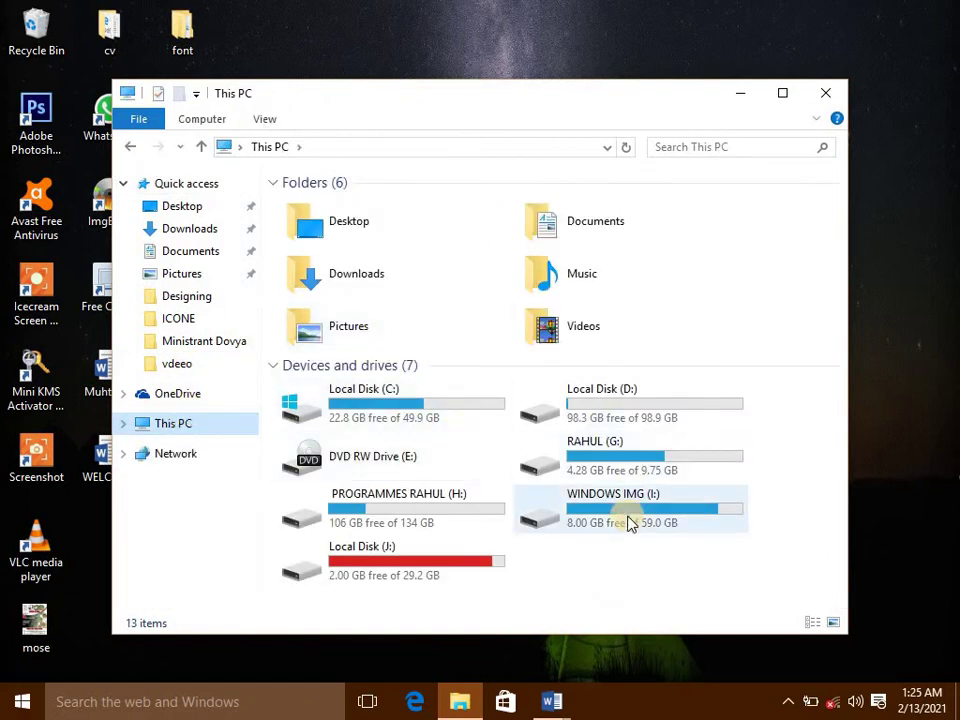
{"action": "double_click", "coordinate": [630, 522]}
{"action": "left_click", "coordinate": [383, 217]}
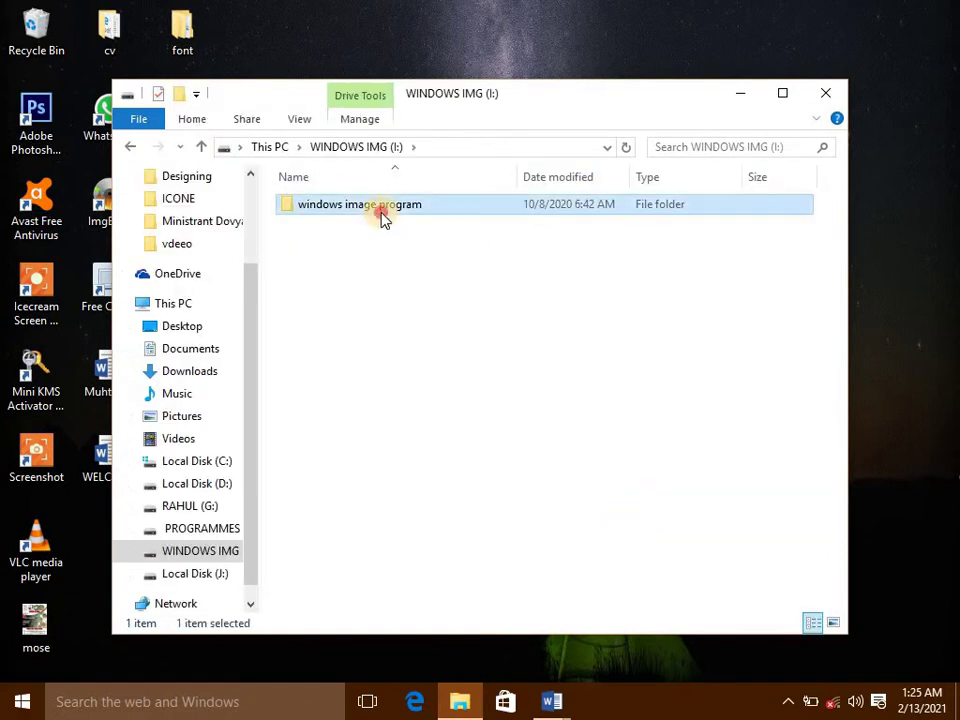
{"action": "double_click", "coordinate": [383, 217]}
{"action": "double_click", "coordinate": [347, 291]}
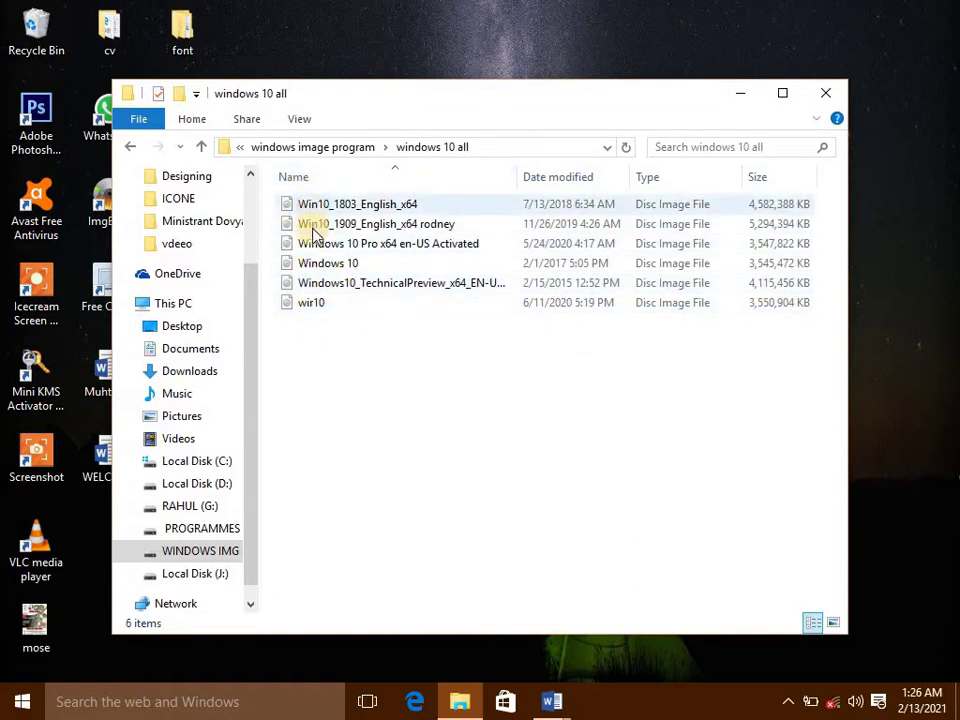
View the contents of the Windows 8 folder and return to windows 10 all in a maximised window
{"action": "left_click", "coordinate": [131, 146]}
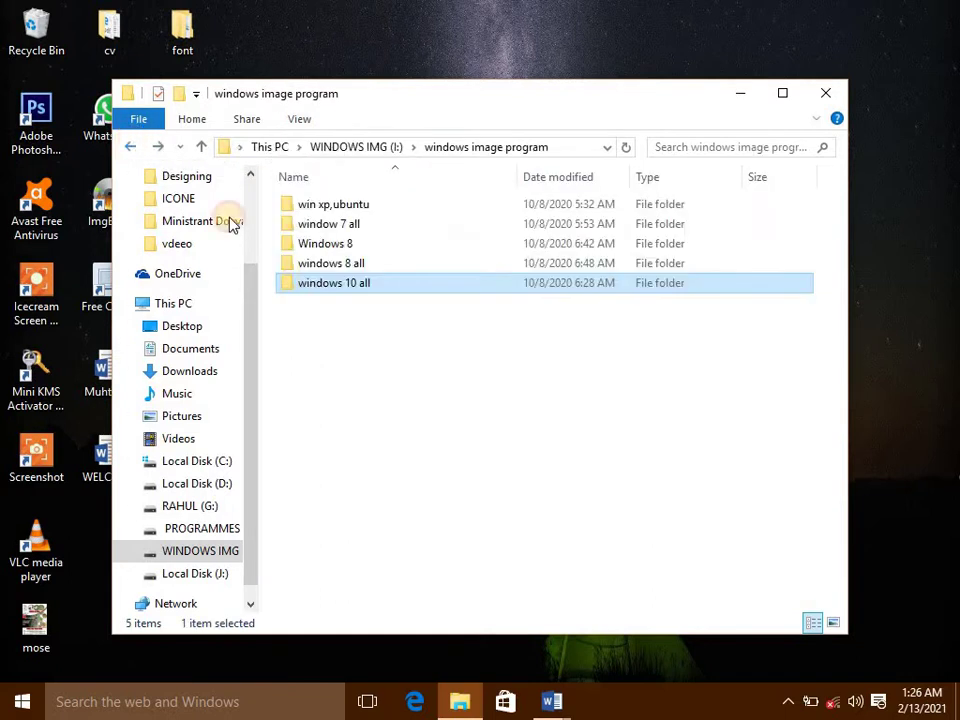
{"action": "double_click", "coordinate": [343, 245]}
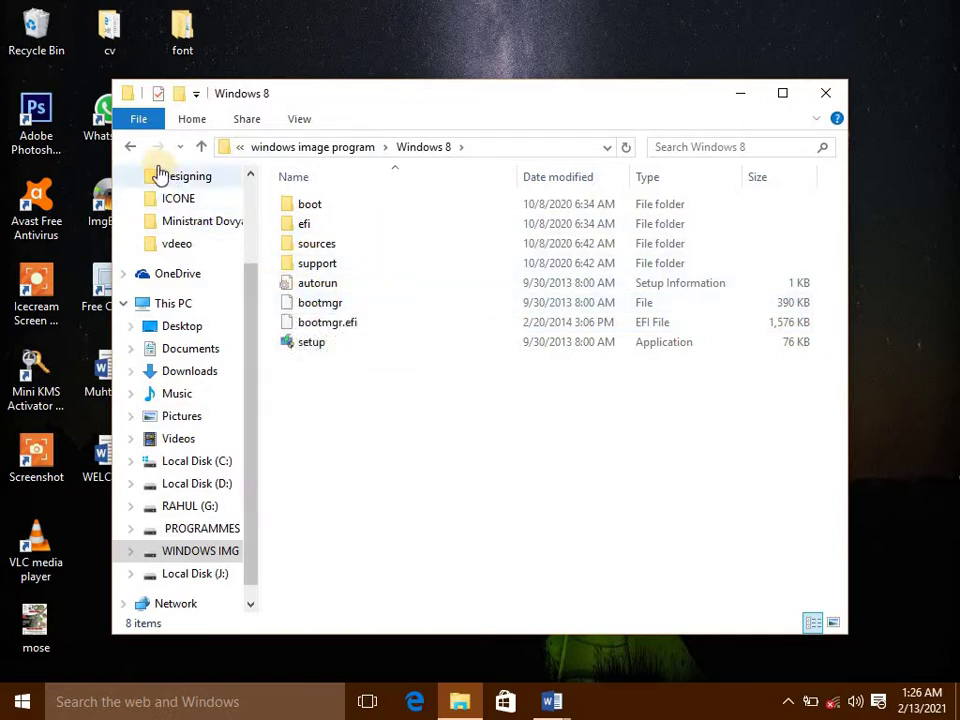
{"action": "left_click", "coordinate": [131, 146]}
{"action": "double_click", "coordinate": [390, 283]}
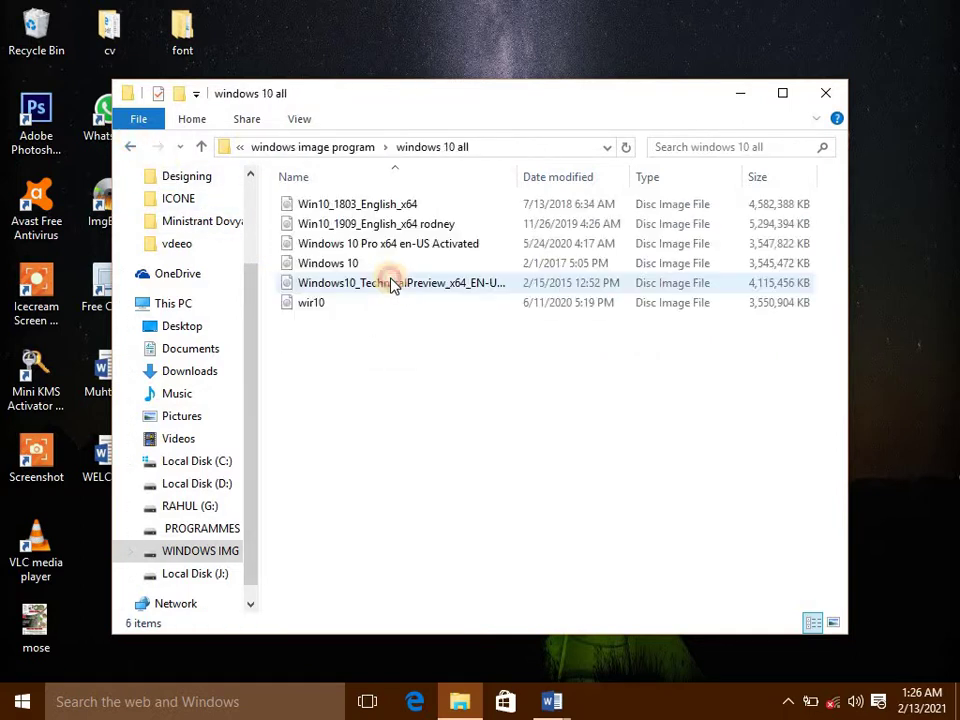
{"action": "left_click", "coordinate": [782, 95]}
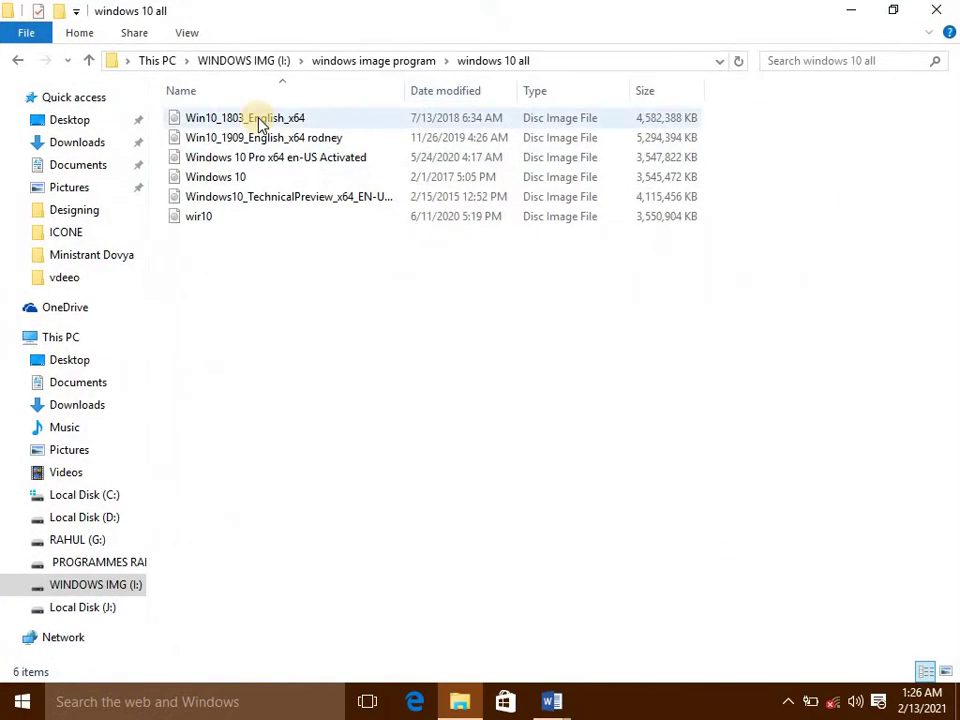
Compare the Windows 8 folder's setup files with the disc images in windows 10 all and close File Explorer
{"action": "left_click", "coordinate": [18, 62]}
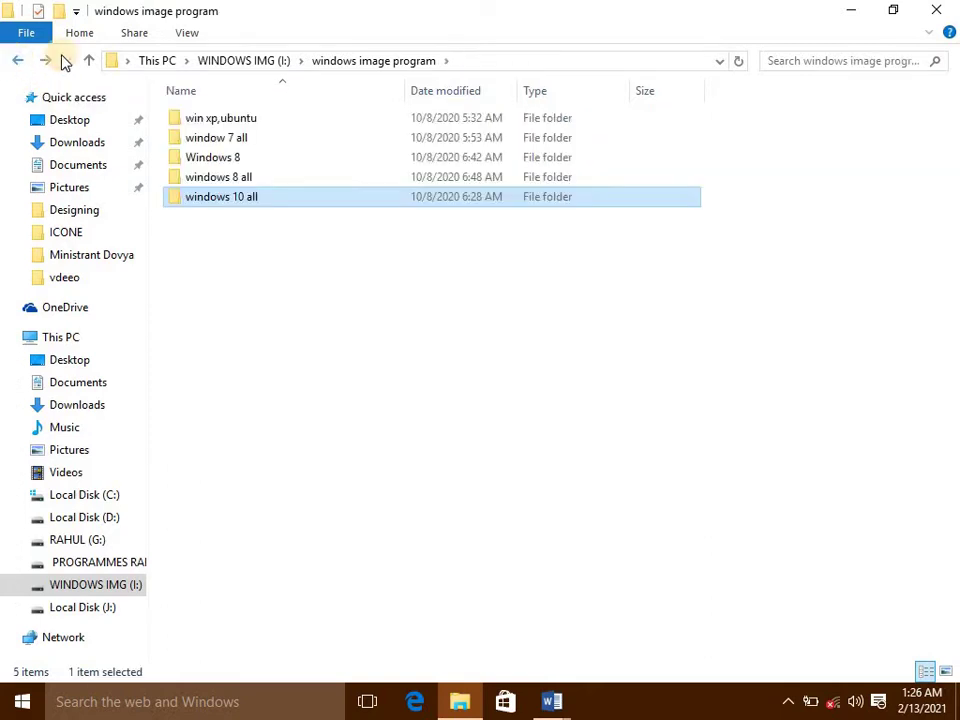
{"action": "double_click", "coordinate": [210, 157]}
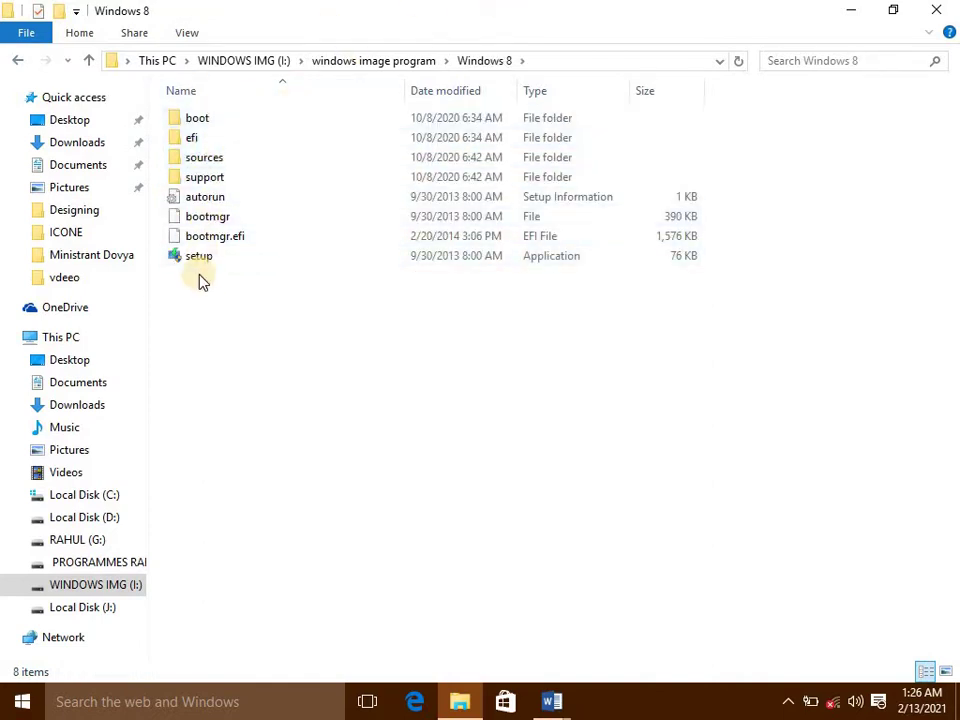
{"action": "left_click_drag", "start_coordinate": [199, 276], "coordinate": [218, 118]}
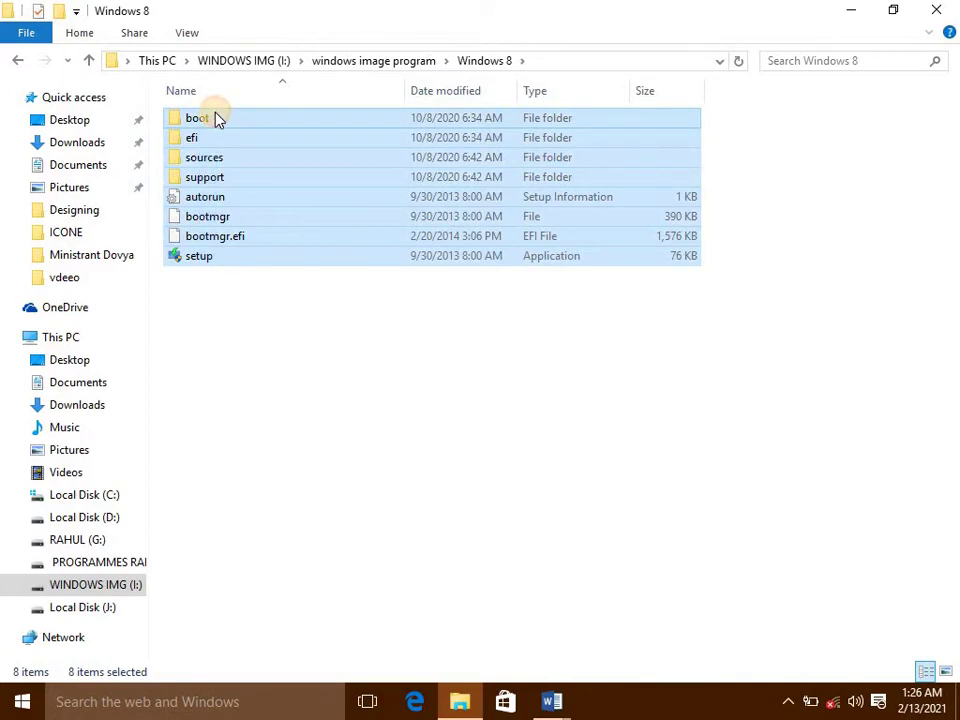
{"action": "left_click", "coordinate": [17, 61]}
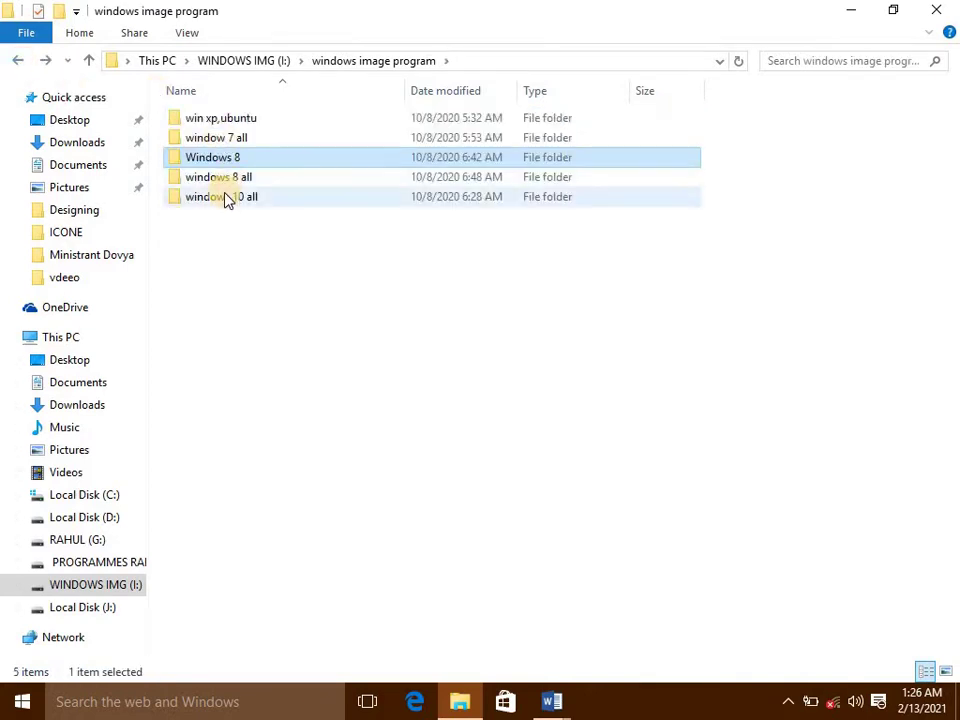
{"action": "double_click", "coordinate": [228, 200]}
{"action": "left_click_drag", "start_coordinate": [231, 249], "coordinate": [250, 112]}
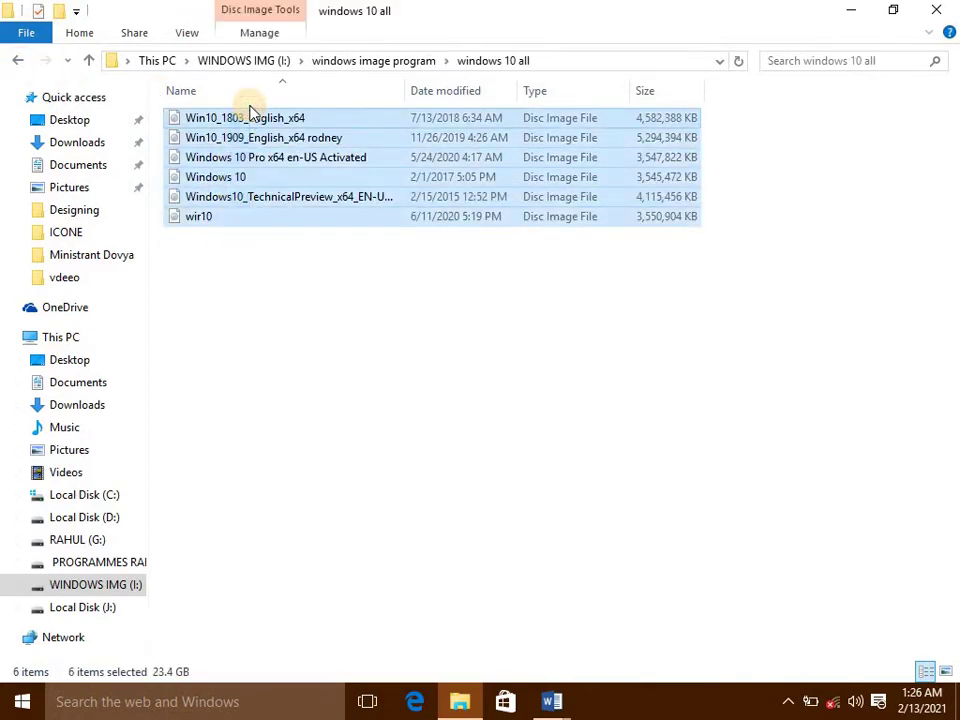
{"action": "left_click", "coordinate": [946, 12]}
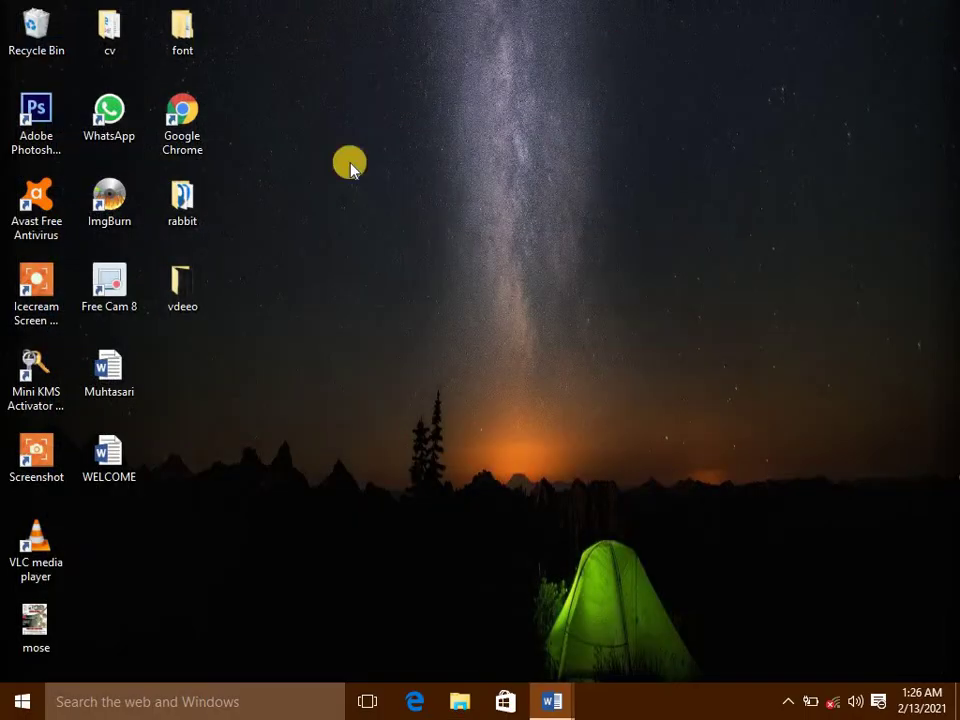
Open ImgBurn from the desktop and arrange its main window directly above the log window
{"action": "right_click", "coordinate": [117, 194]}
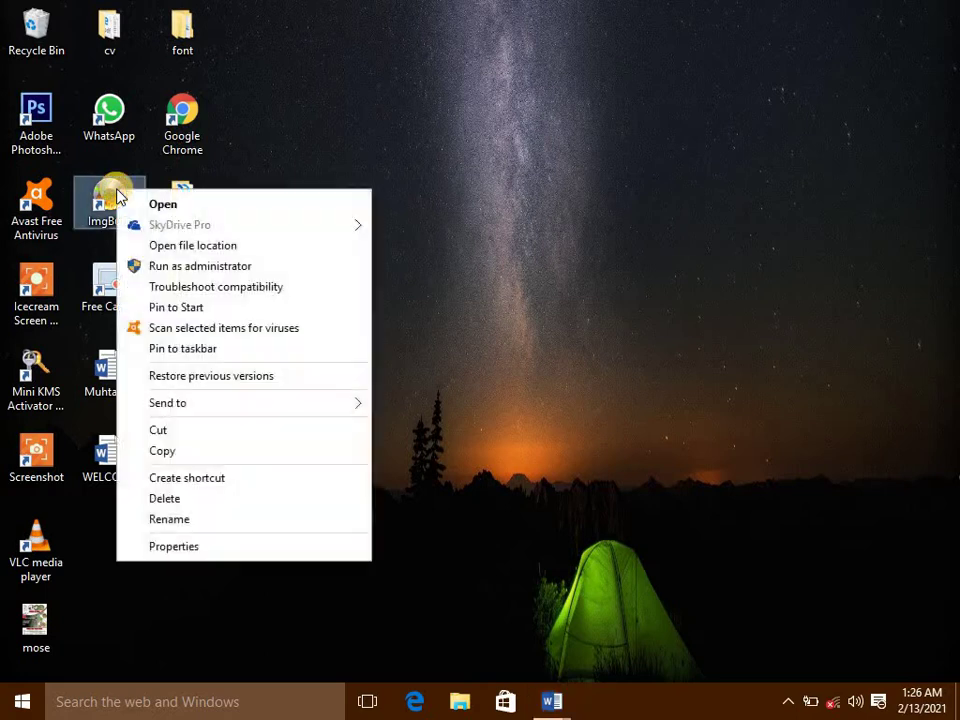
{"action": "left_click", "coordinate": [160, 204]}
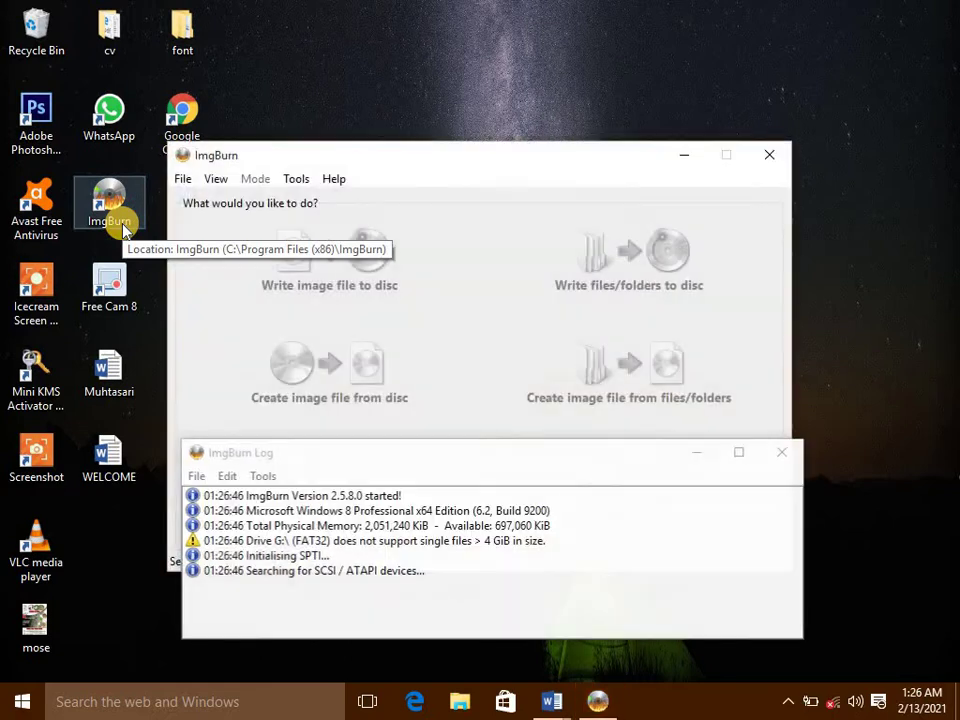
{"action": "left_click", "coordinate": [584, 166]}
{"action": "left_click_drag", "start_coordinate": [584, 166], "coordinate": [632, 44]}
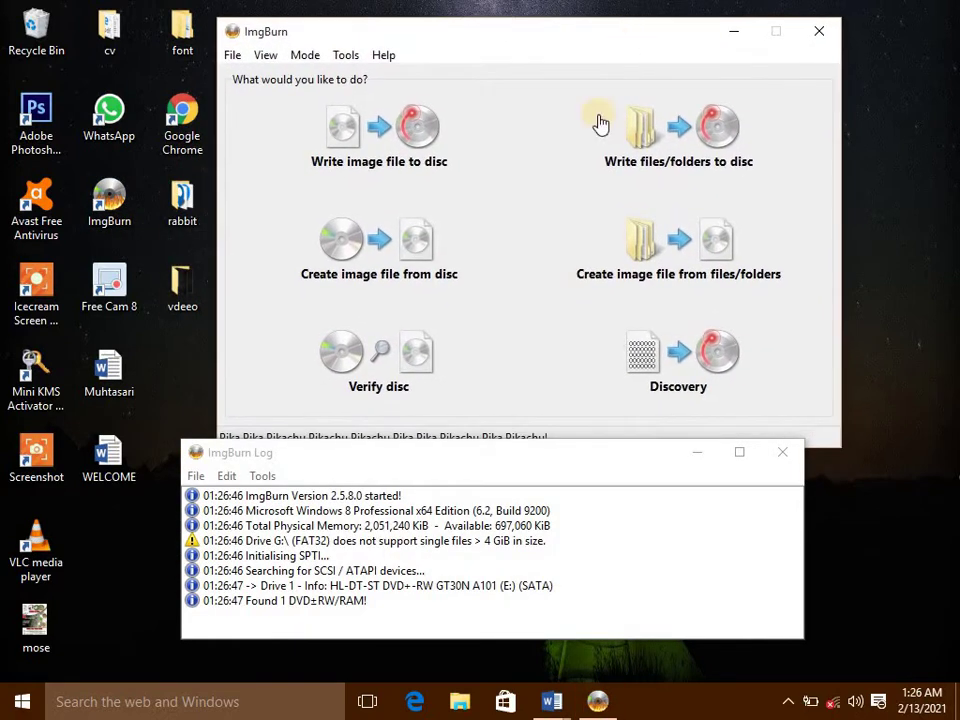
{"action": "left_click_drag", "start_coordinate": [555, 460], "coordinate": [597, 488]}
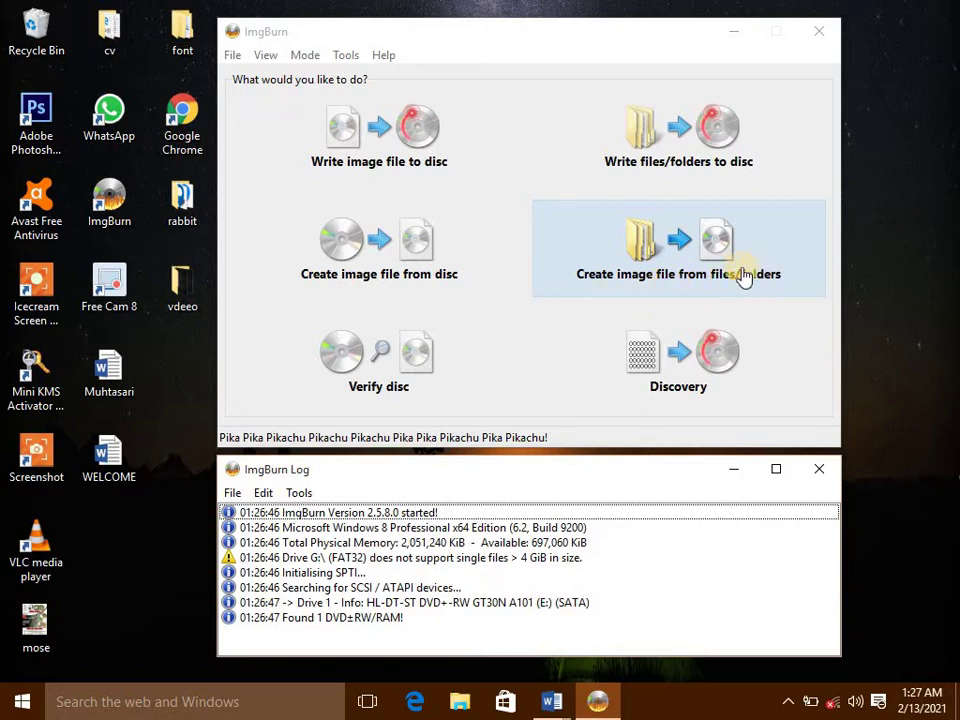
Choose to create an image file from files/folders and add the Windows 8 folder from I:\windows image program as the source
{"action": "left_click", "coordinate": [681, 273]}
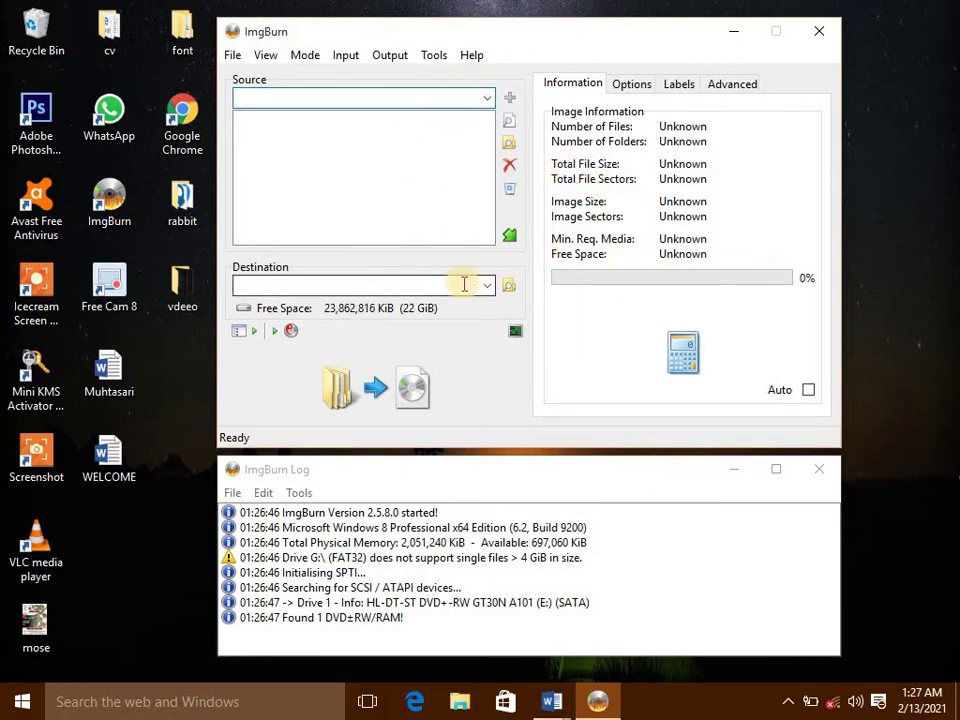
{"action": "left_click", "coordinate": [511, 149]}
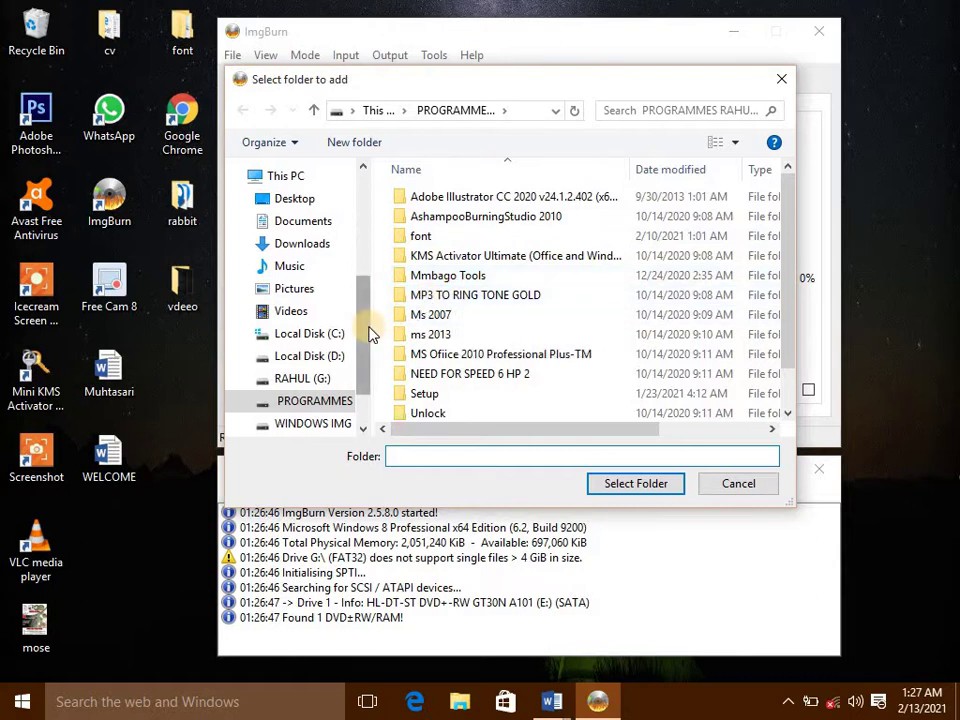
{"action": "scroll", "coordinate": [370, 333], "scroll_direction": "down", "scroll_amount": 1}
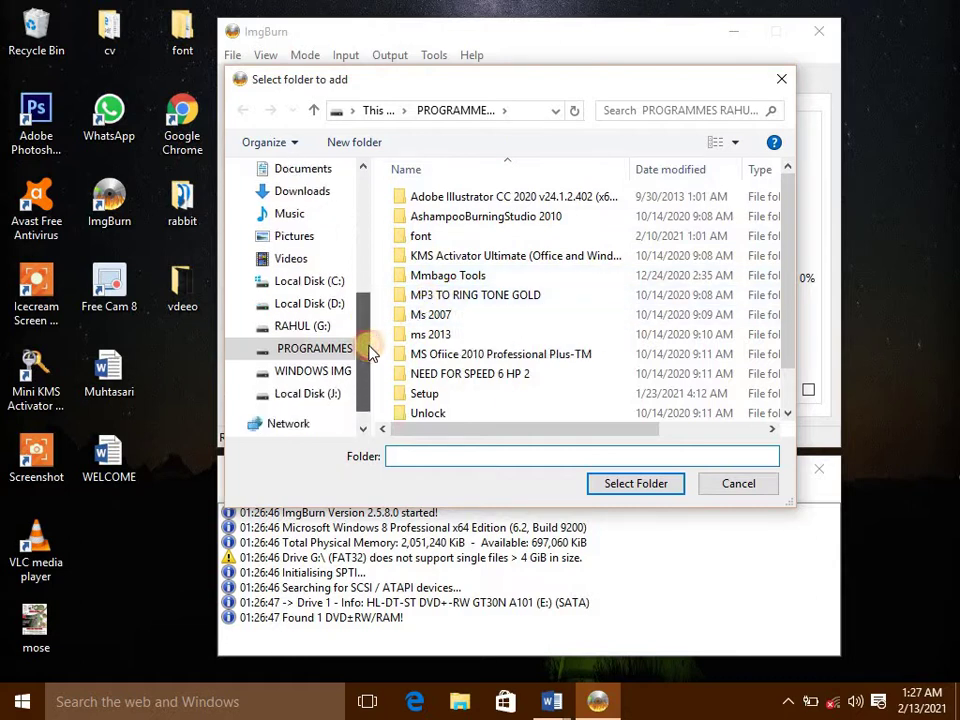
{"action": "left_click", "coordinate": [287, 381]}
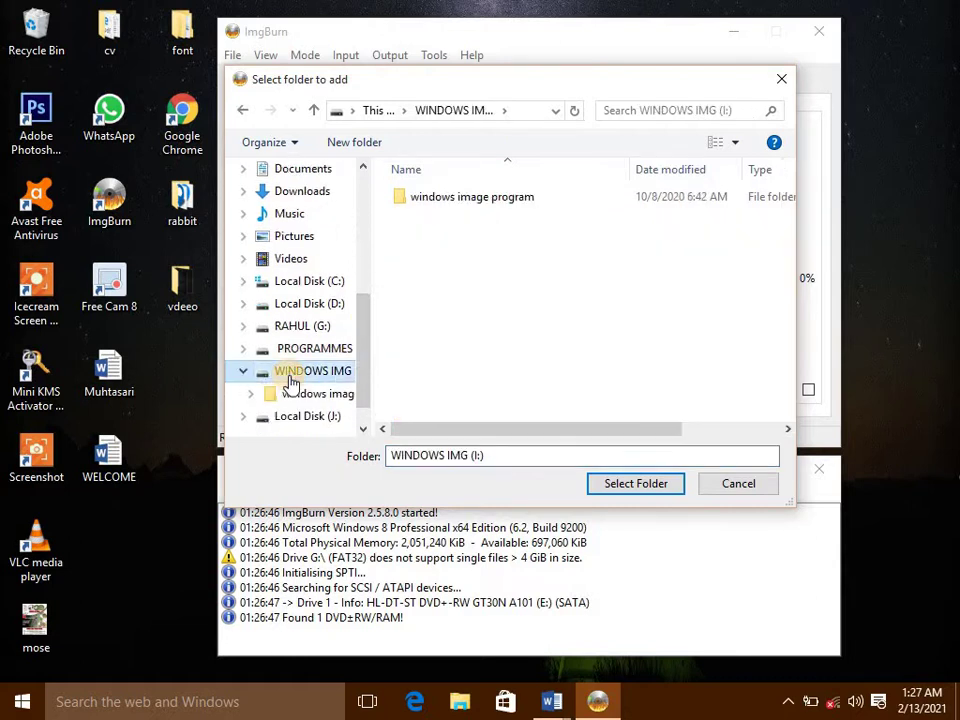
{"action": "double_click", "coordinate": [449, 199]}
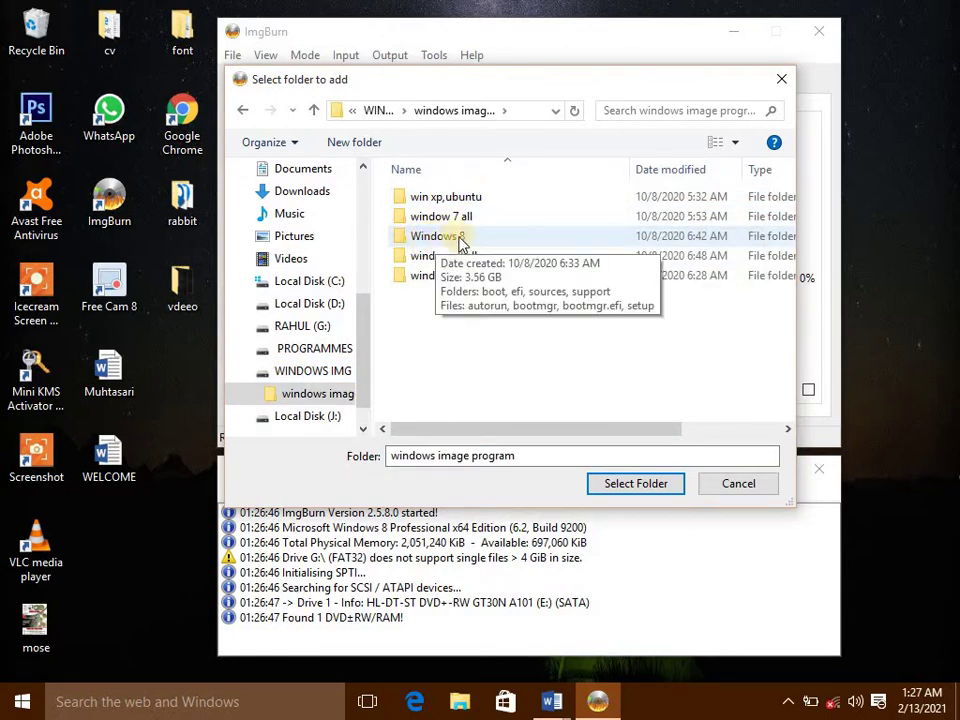
{"action": "left_click", "coordinate": [467, 239]}
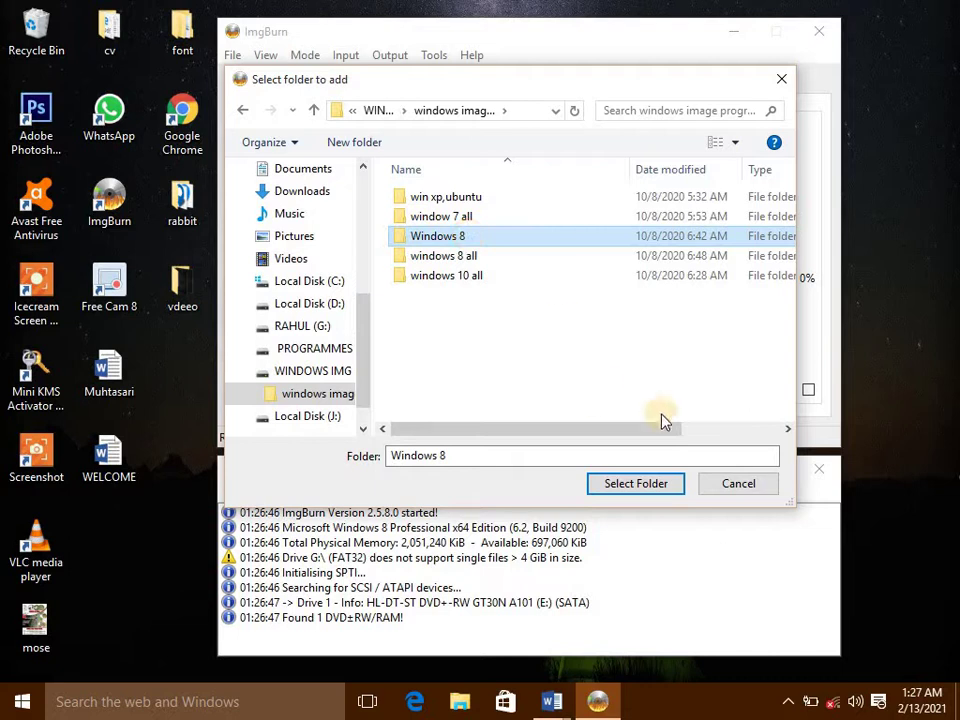
{"action": "left_click", "coordinate": [634, 484]}
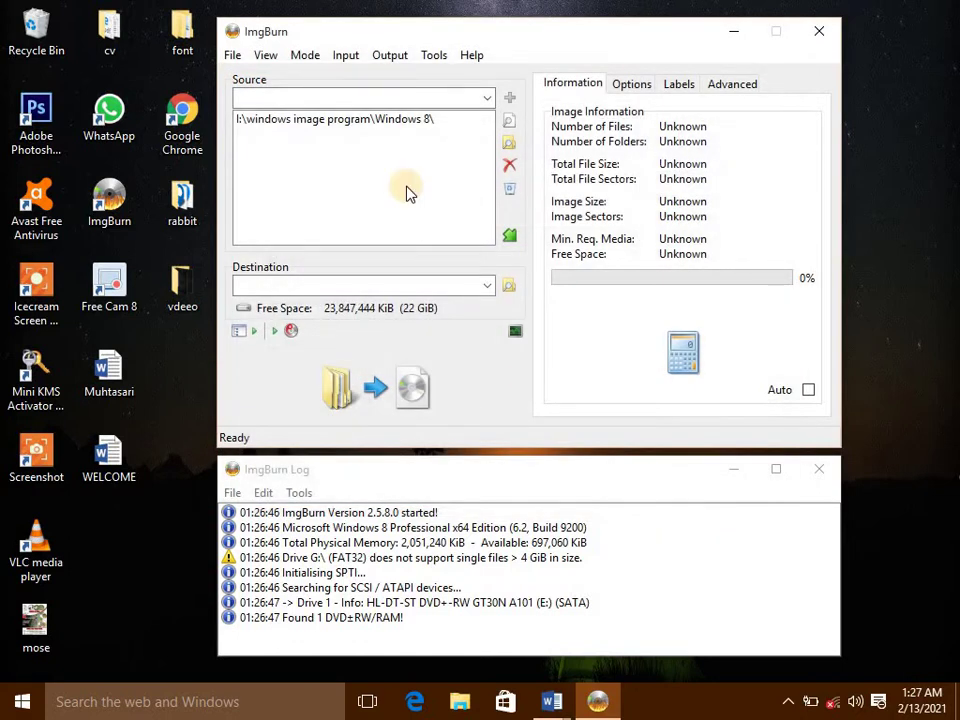
{"action": "left_click", "coordinate": [390, 121]}
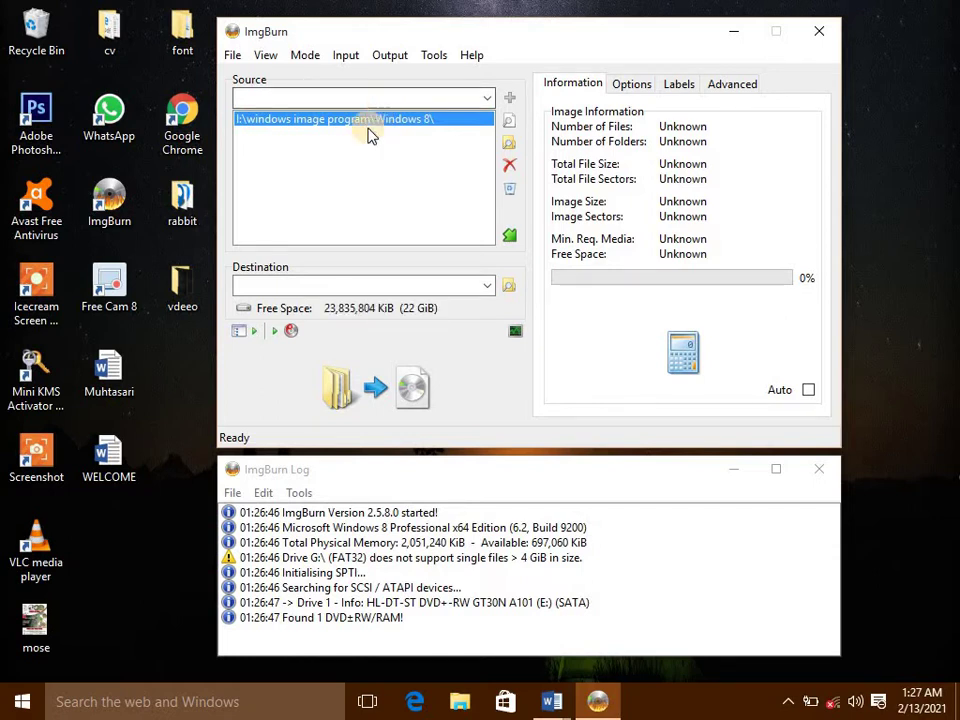
Save the output ISO as WINDOW 8 ACTIVATE on the Desktop and add only the Windows 8 folder's contents to the image
{"action": "left_click", "coordinate": [352, 392]}
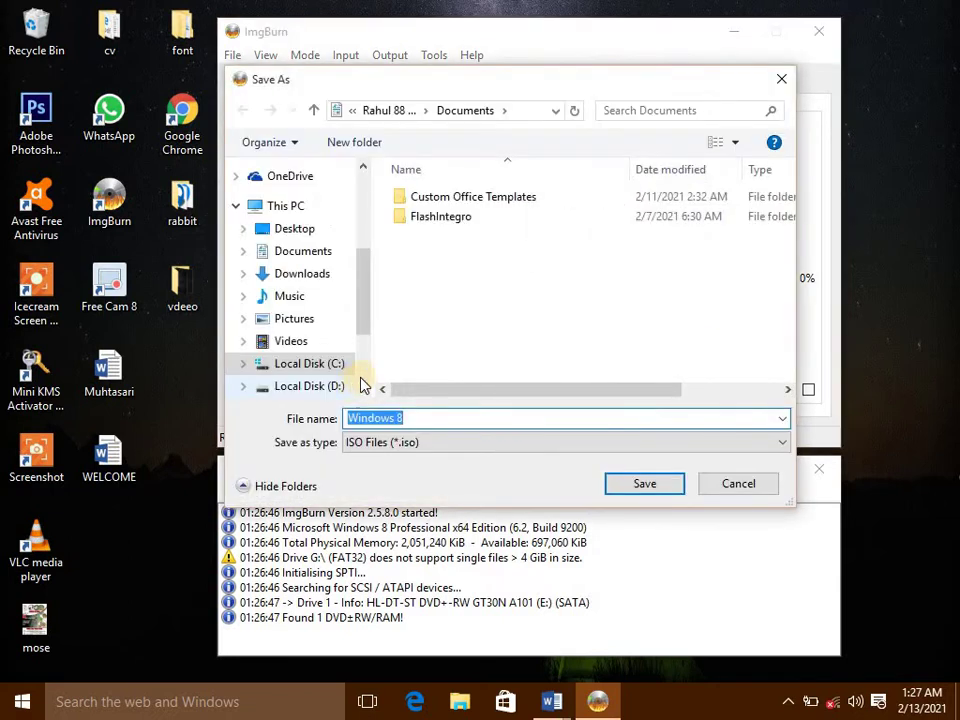
{"action": "left_click_drag", "start_coordinate": [364, 281], "coordinate": [364, 203]}
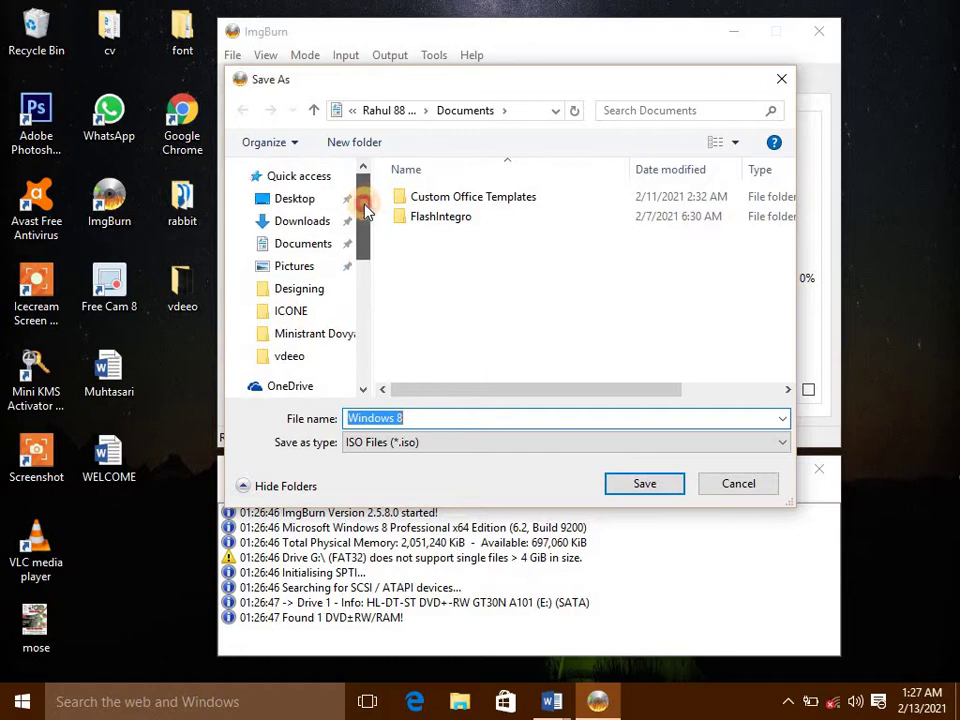
{"action": "left_click", "coordinate": [300, 205]}
{"action": "left_click", "coordinate": [399, 418]}
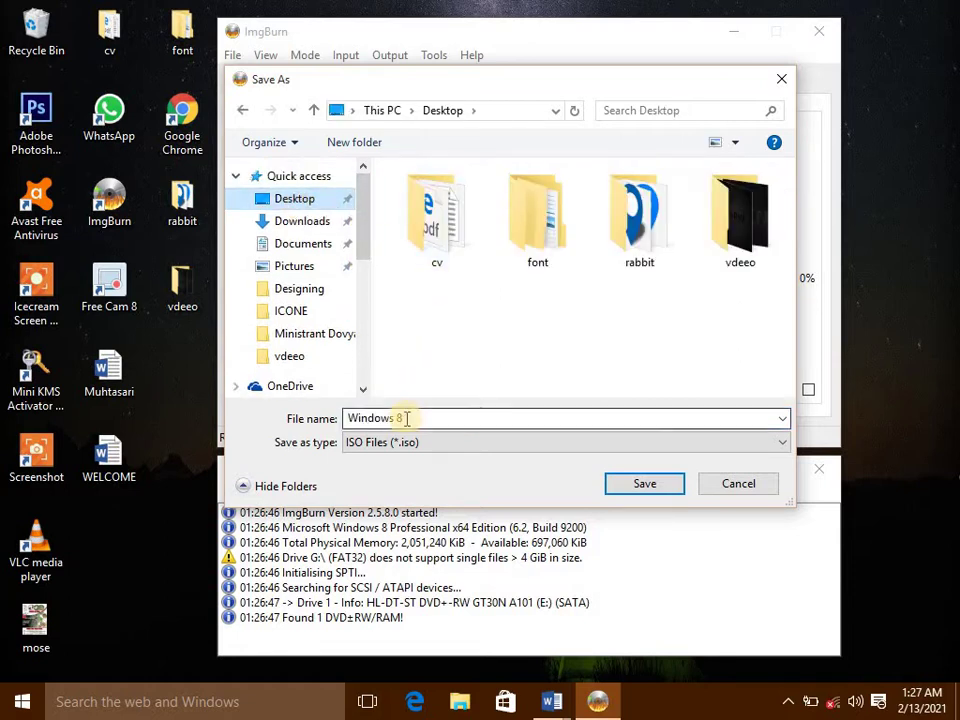
{"action": "type", "text": "WINDOW 8 ACTIVATE"}
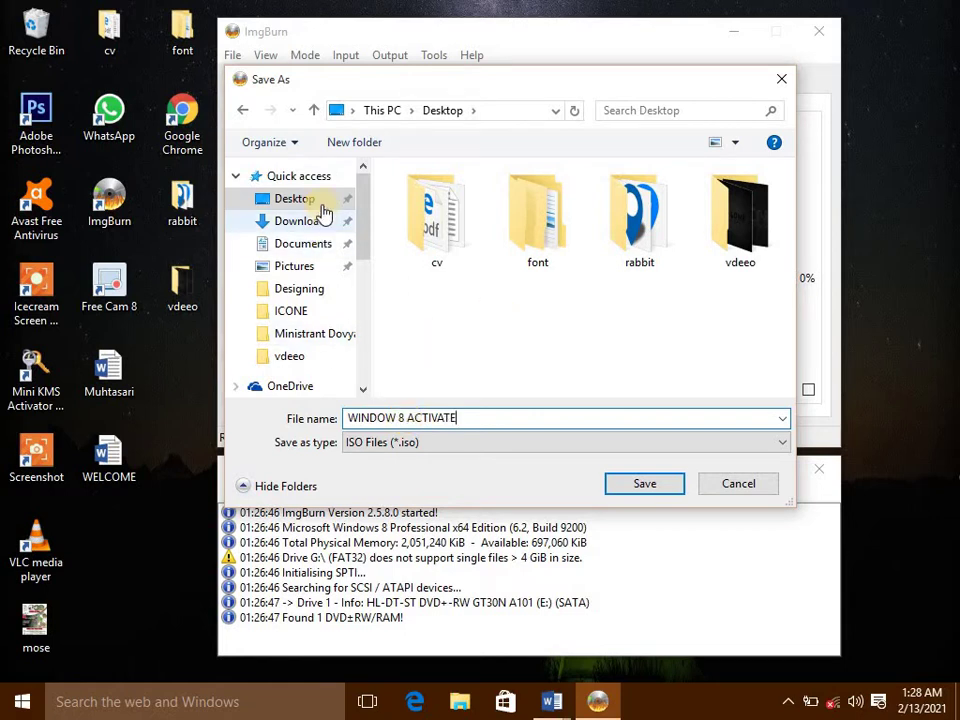
{"action": "left_click", "coordinate": [643, 486]}
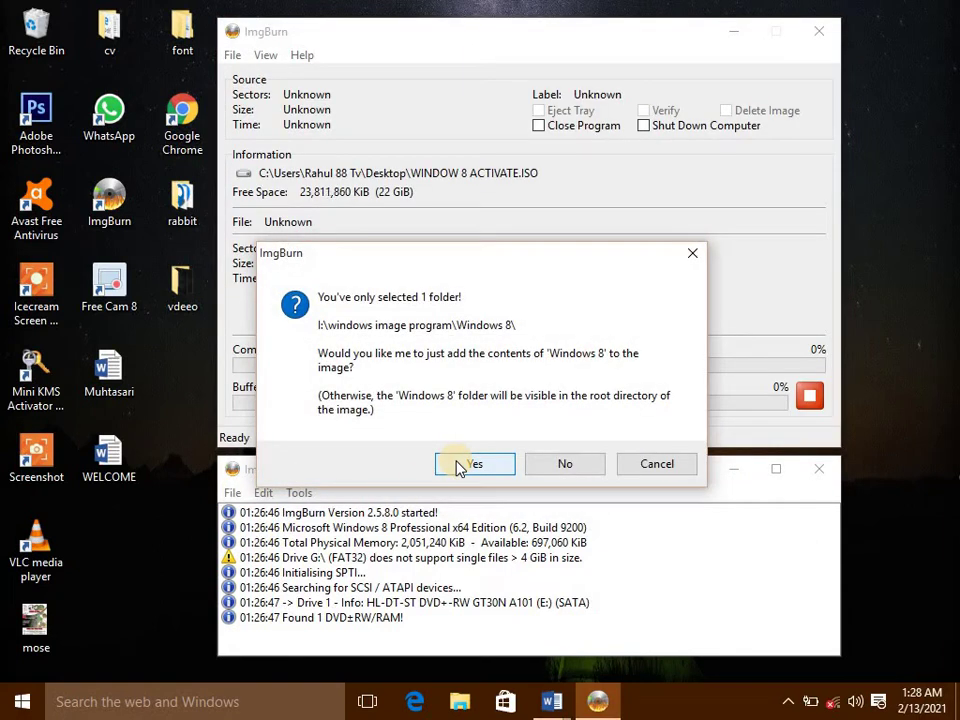
{"action": "left_click", "coordinate": [465, 464]}
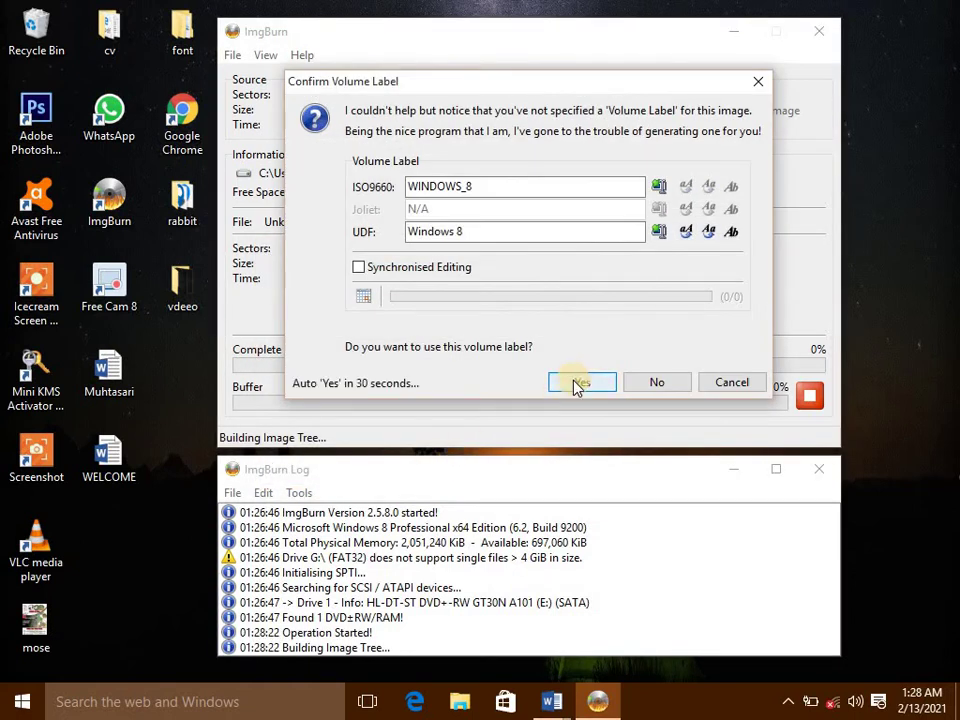
Accept the generated volume labels WINDOWS_8 (ISO9660) and Windows 8 (UDF) and start writing the image
{"action": "left_click", "coordinate": [577, 385]}
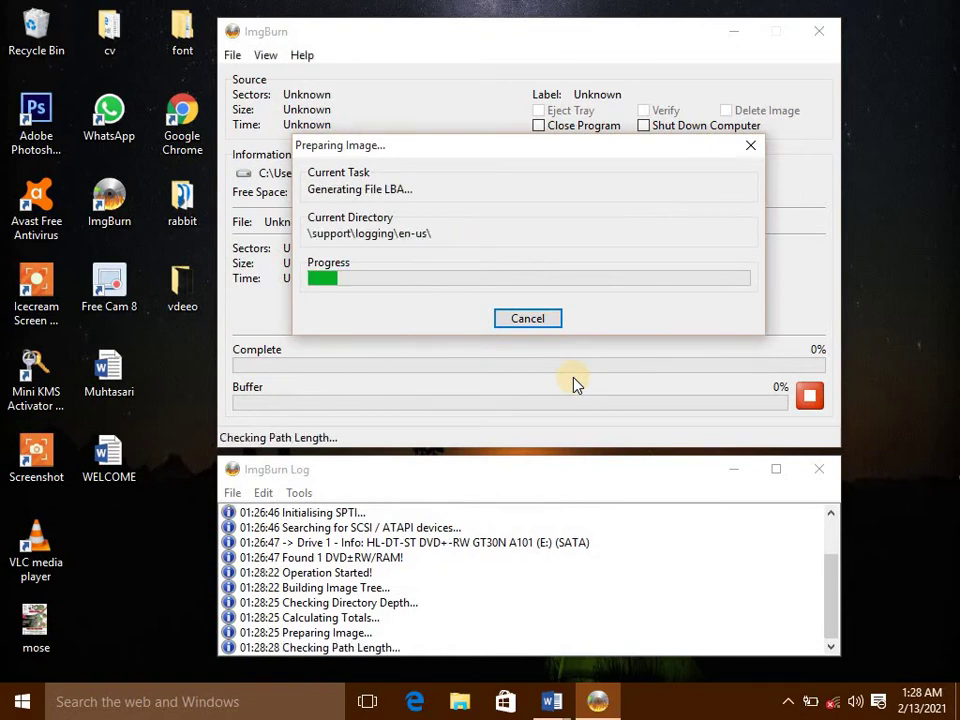
{"action": "left_click", "coordinate": [472, 502]}
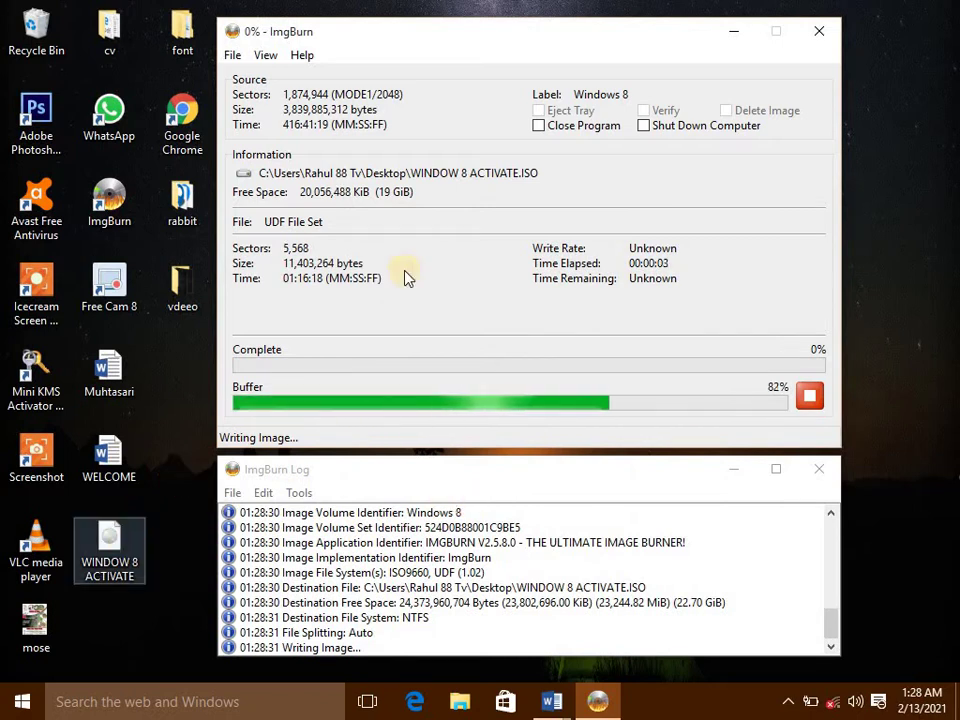
Minimize ImgBurn to find the WINDOW 8 ACTIVATE file, move it clear of the program windows, and restore ImgBurn to follow the writing progress
{"action": "left_click", "coordinate": [733, 31]}
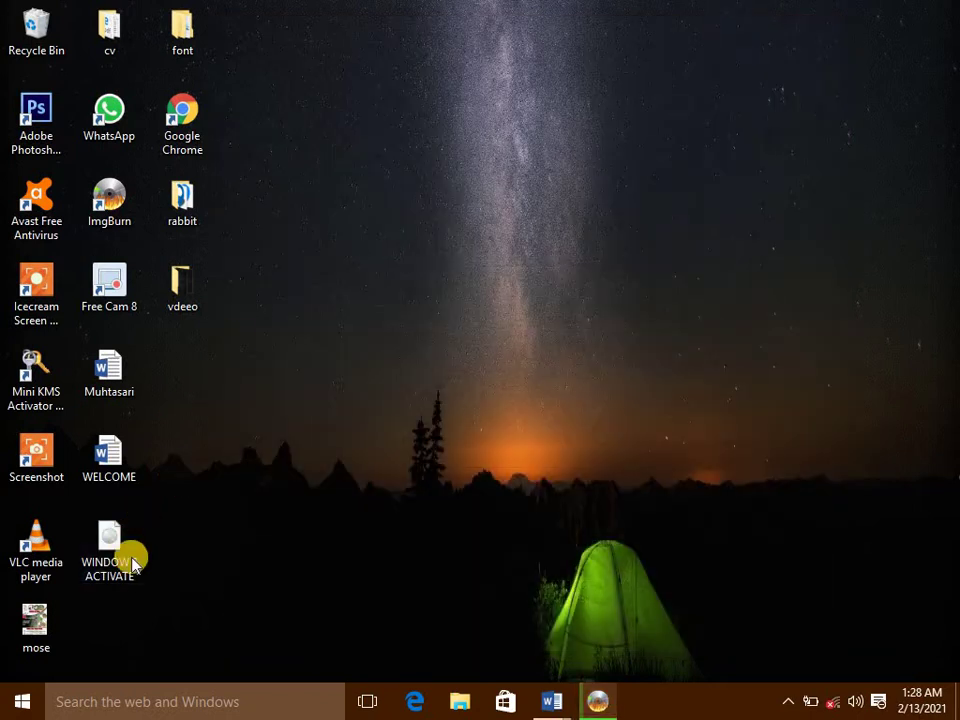
{"action": "left_click_drag", "start_coordinate": [135, 563], "coordinate": [505, 191]}
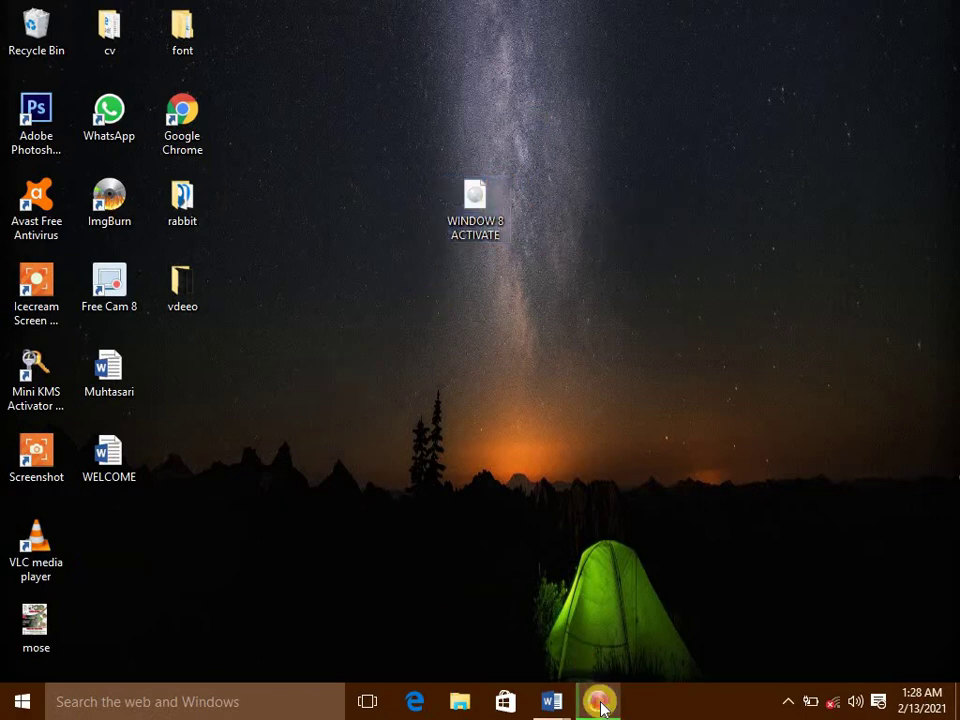
{"action": "left_click", "coordinate": [600, 701]}
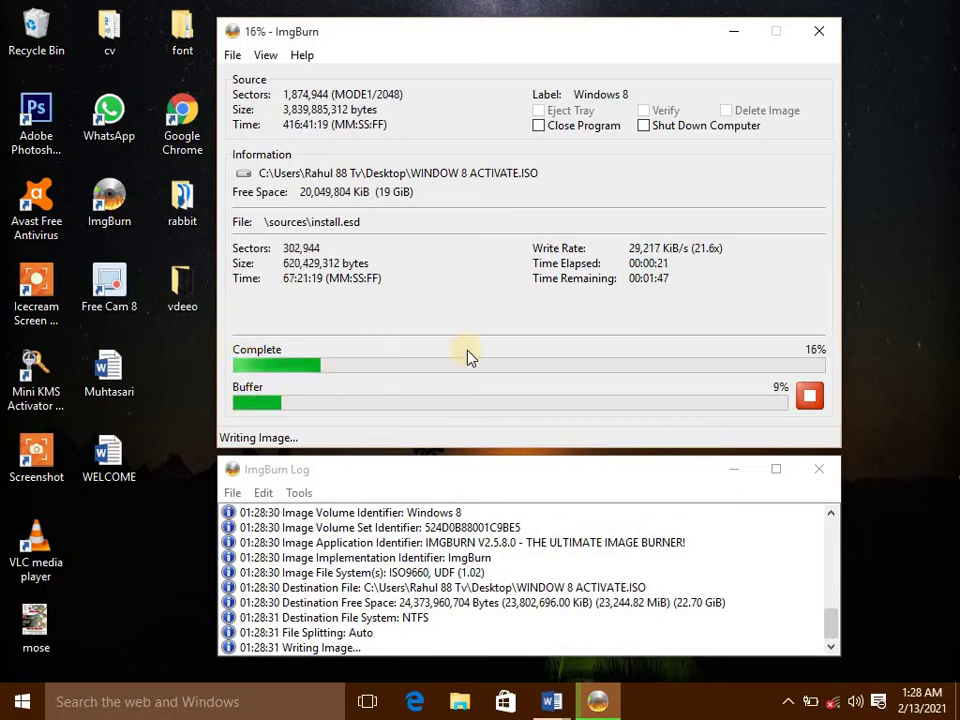
{"action": "left_click", "coordinate": [712, 30]}
{"action": "left_click_drag", "start_coordinate": [470, 203], "coordinate": [915, 45]}
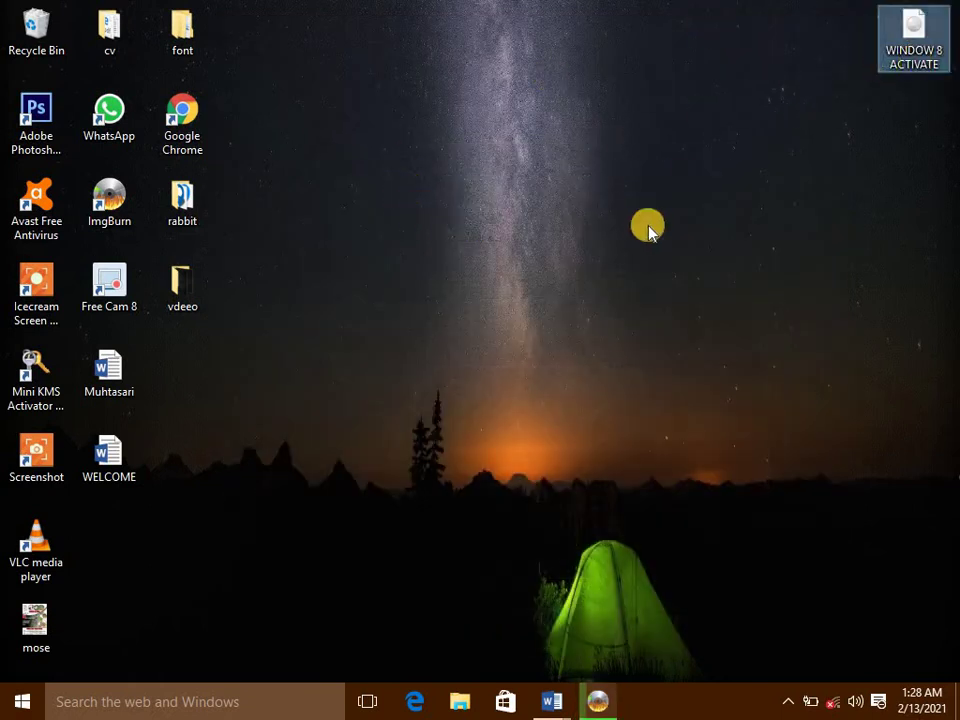
{"action": "left_click", "coordinate": [592, 701]}
{"action": "left_click_drag", "start_coordinate": [897, 62], "coordinate": [897, 108]}
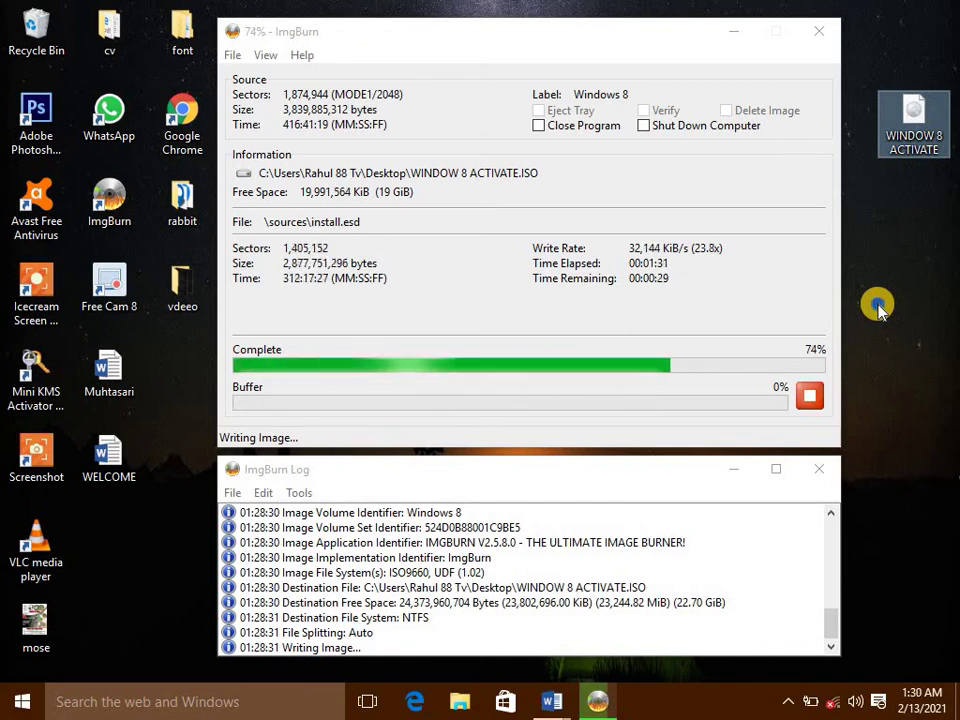
{"action": "right_click", "coordinate": [877, 306]}
{"action": "left_click", "coordinate": [914, 361]}
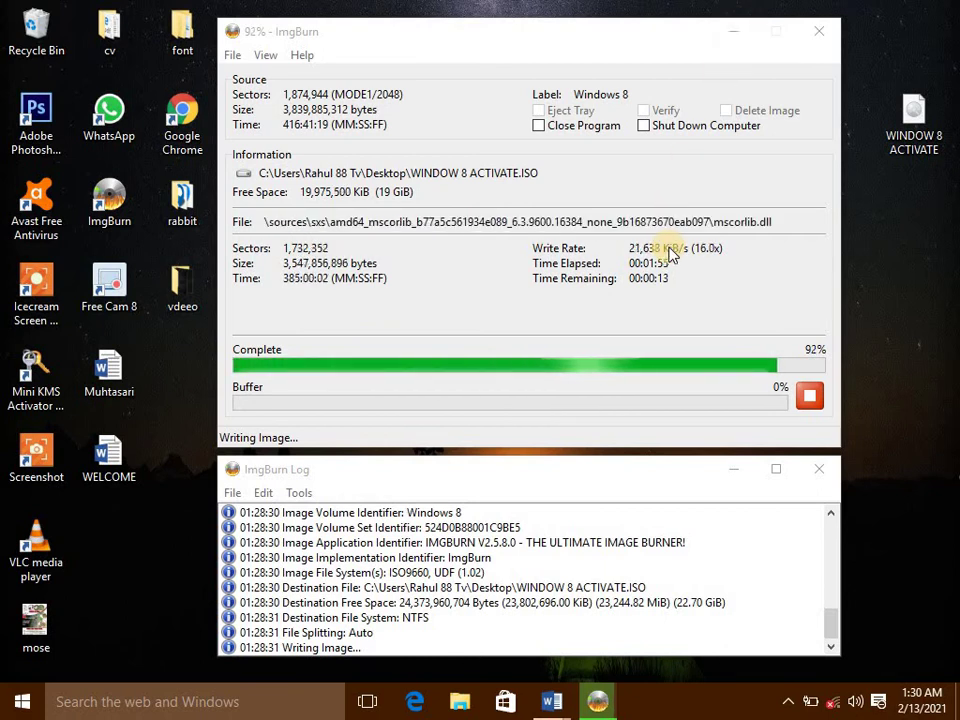
{"action": "right_click", "coordinate": [917, 312]}
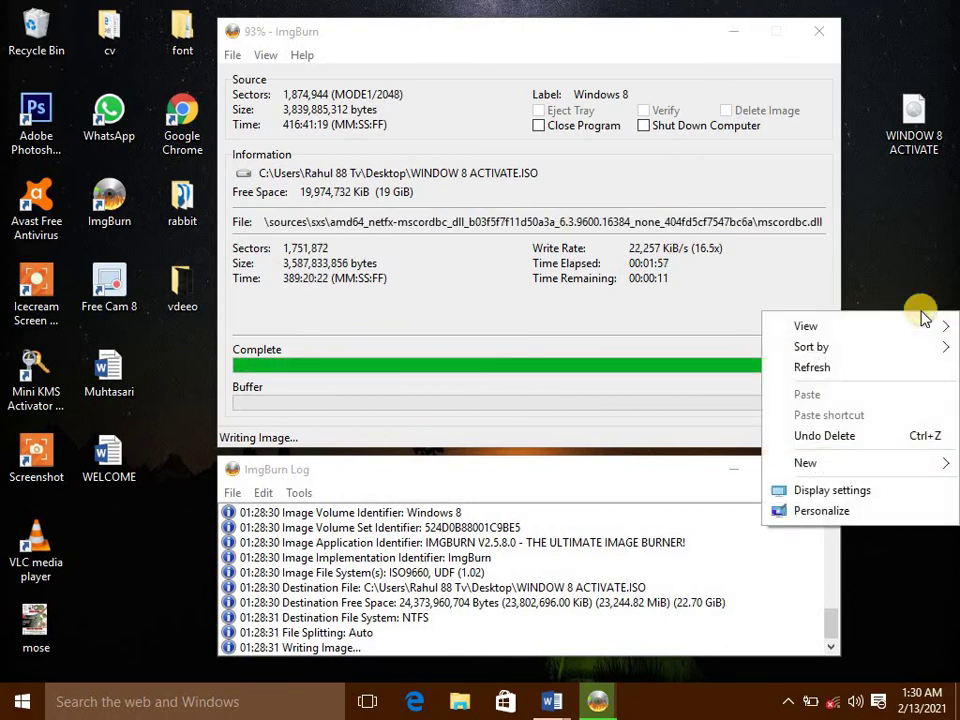
{"action": "left_click", "coordinate": [904, 370]}
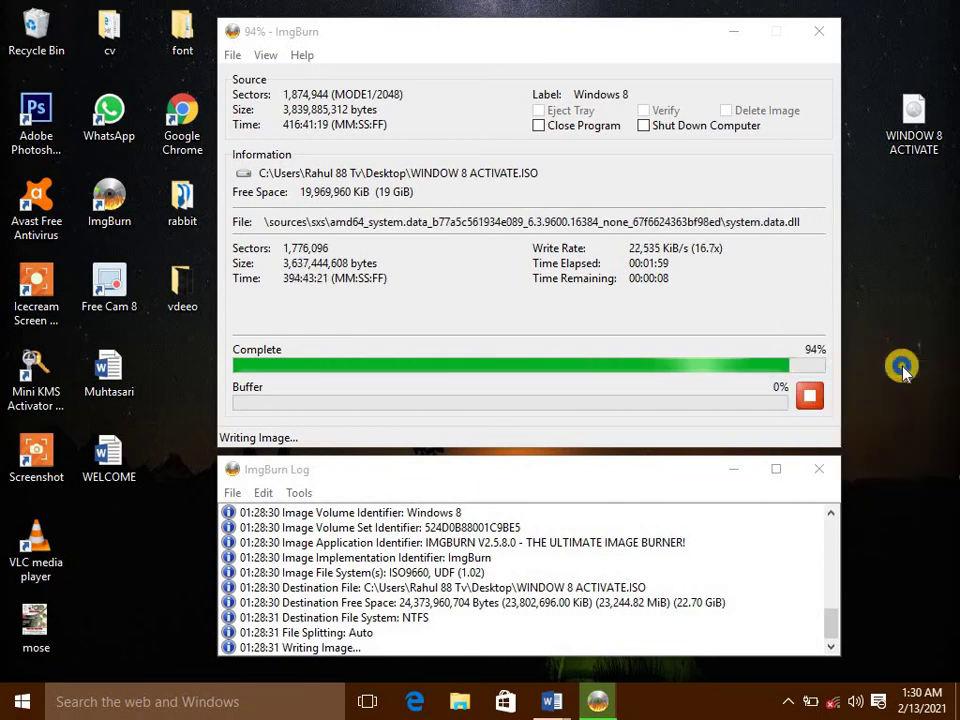
{"action": "right_click", "coordinate": [899, 436]}
{"action": "left_click", "coordinate": [896, 432]}
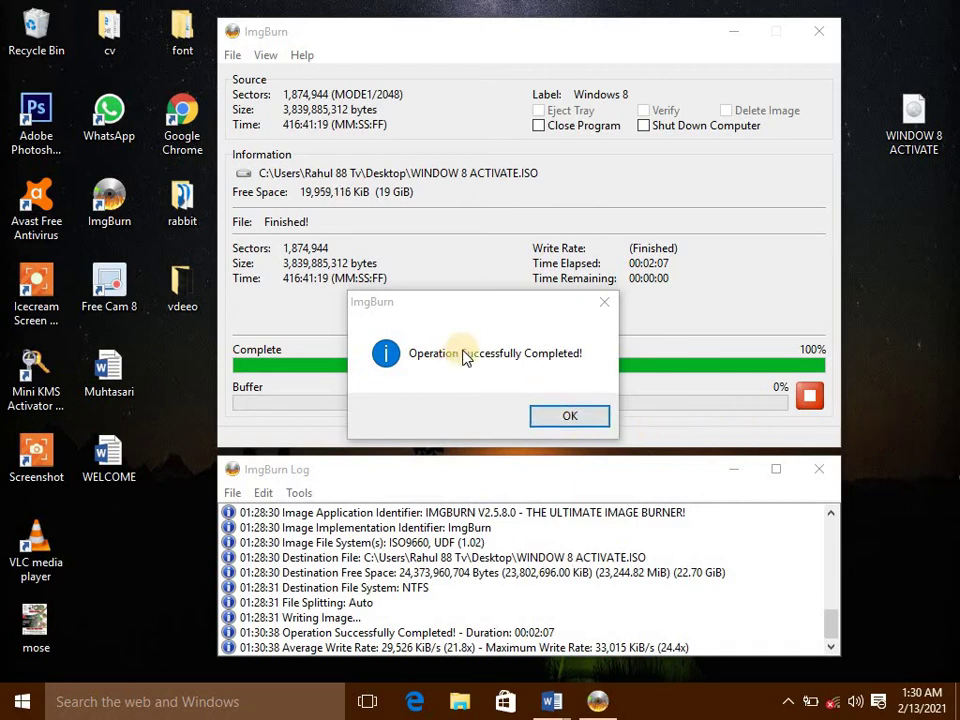
Dismiss the completion message and minimize ImgBurn to show the desktop
{"action": "left_click", "coordinate": [590, 419]}
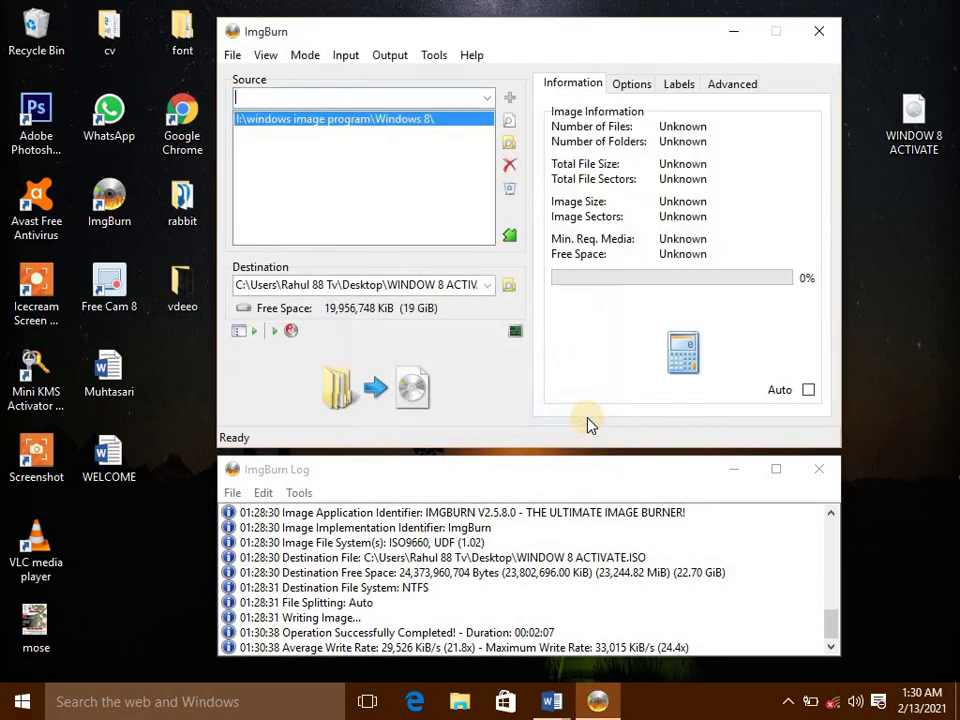
{"action": "left_click", "coordinate": [727, 35]}
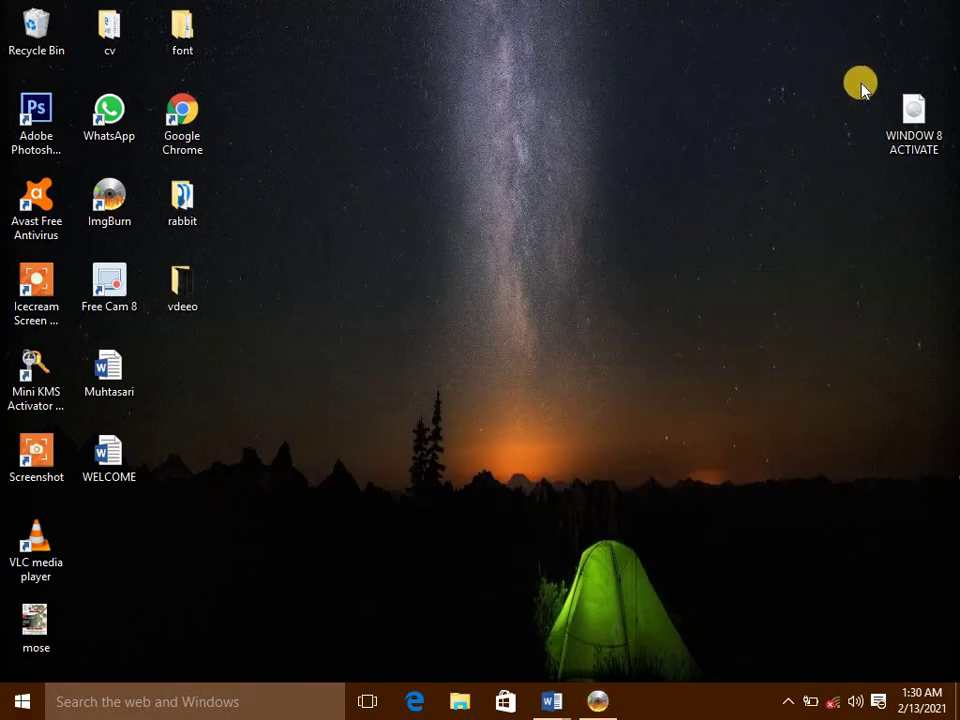
Move the WINDOW 8 ACTIVATE file directly below the vdeeo folder and refresh the desktop
{"action": "left_click_drag", "start_coordinate": [912, 112], "coordinate": [185, 370]}
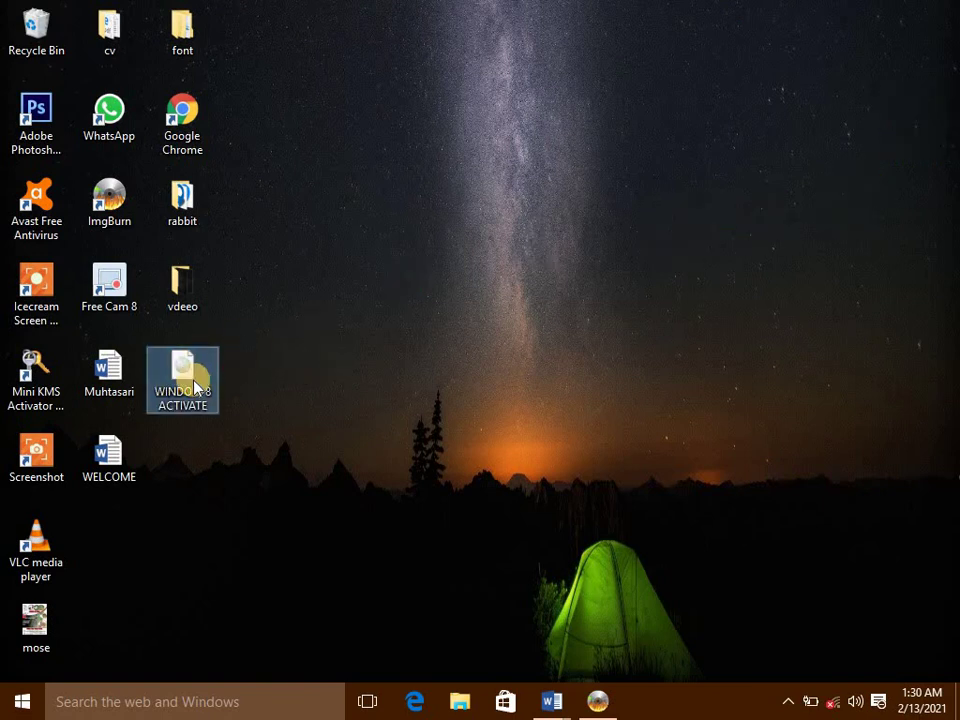
{"action": "right_click", "coordinate": [300, 231]}
{"action": "left_click", "coordinate": [366, 288]}
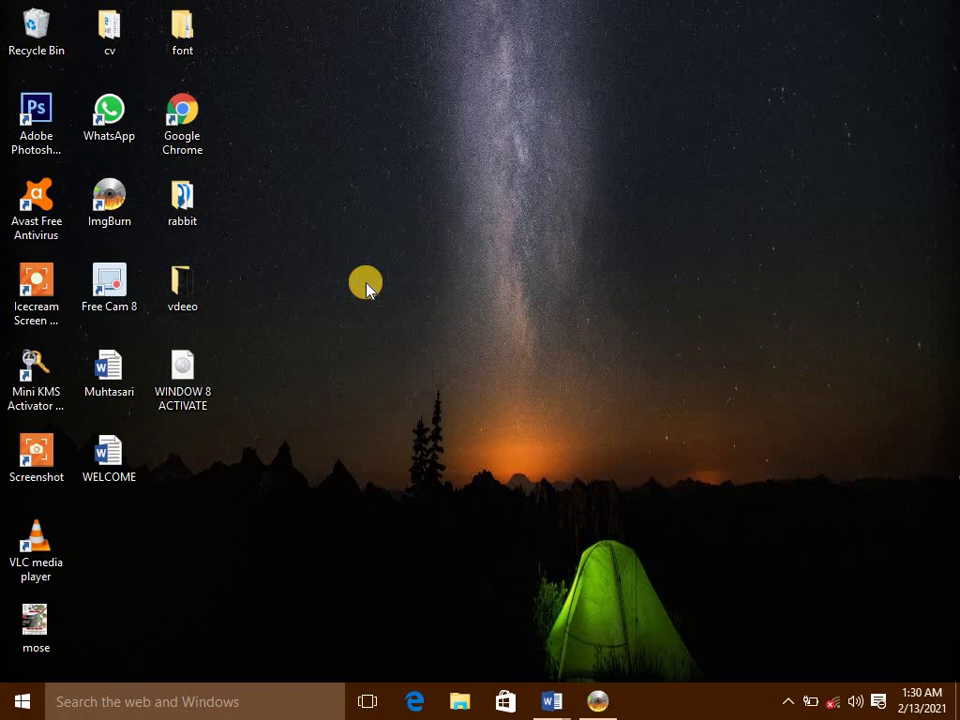
{"action": "right_click", "coordinate": [366, 288]}
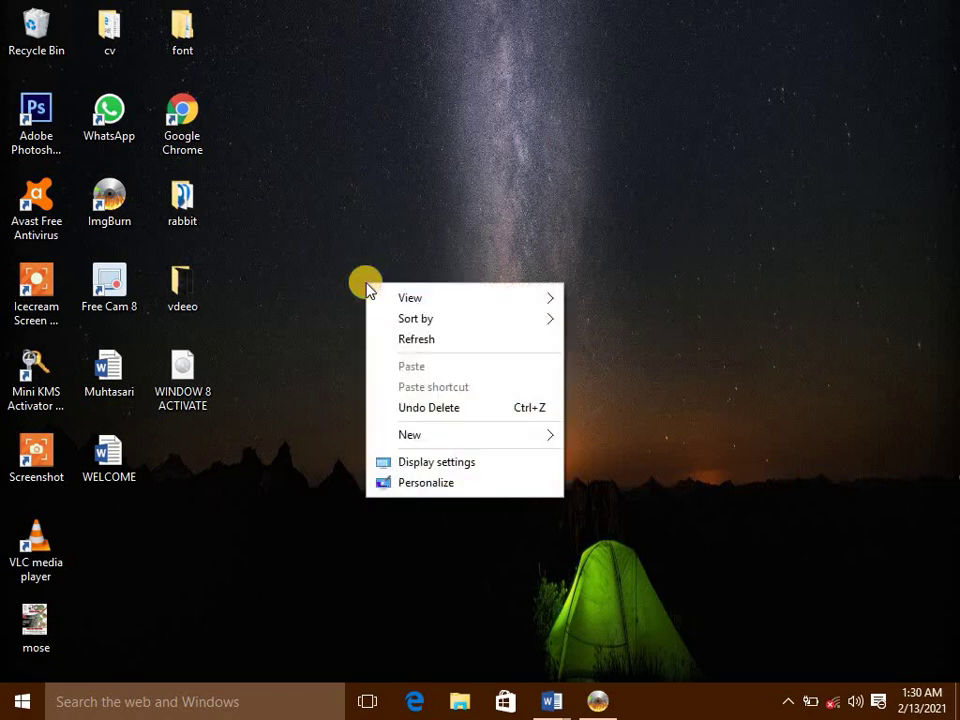
{"action": "left_click", "coordinate": [401, 341]}
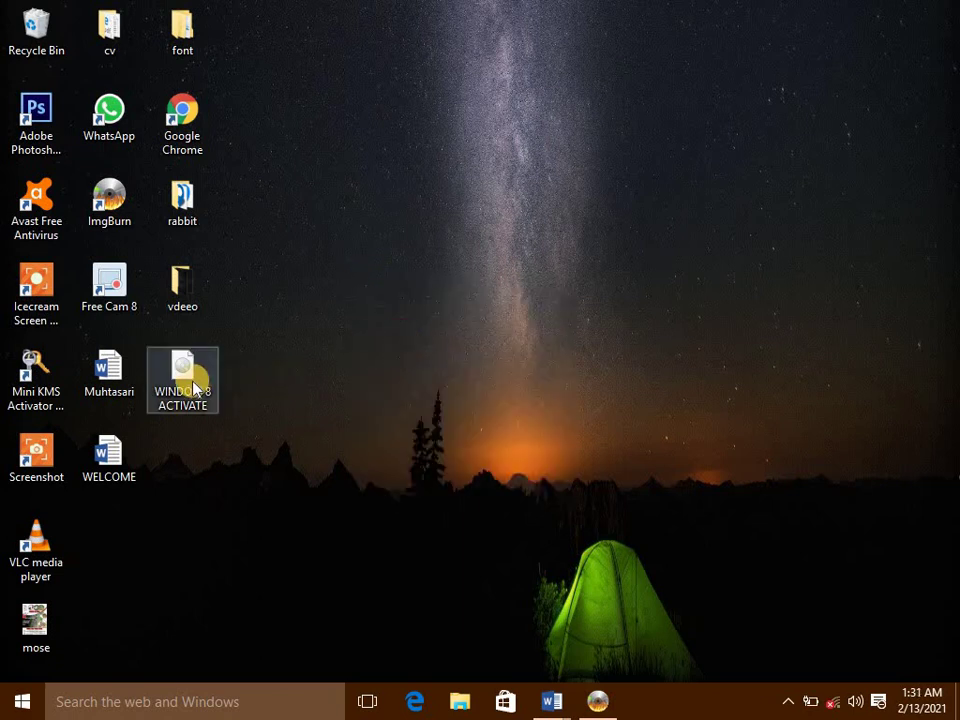
Move the WINDOW 8 ACTIVATE file to the empty desktop area beside the rabbit folder and check its file type and size
{"action": "left_click_drag", "start_coordinate": [193, 386], "coordinate": [407, 236]}
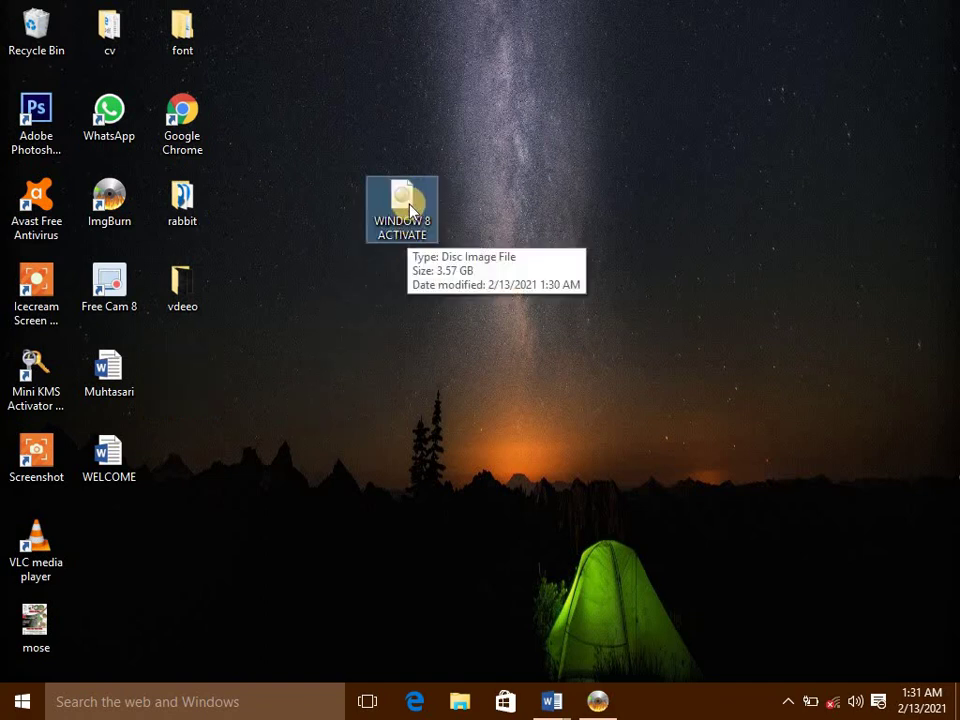
{"action": "right_click", "coordinate": [412, 205]}
{"action": "left_click", "coordinate": [523, 45]}
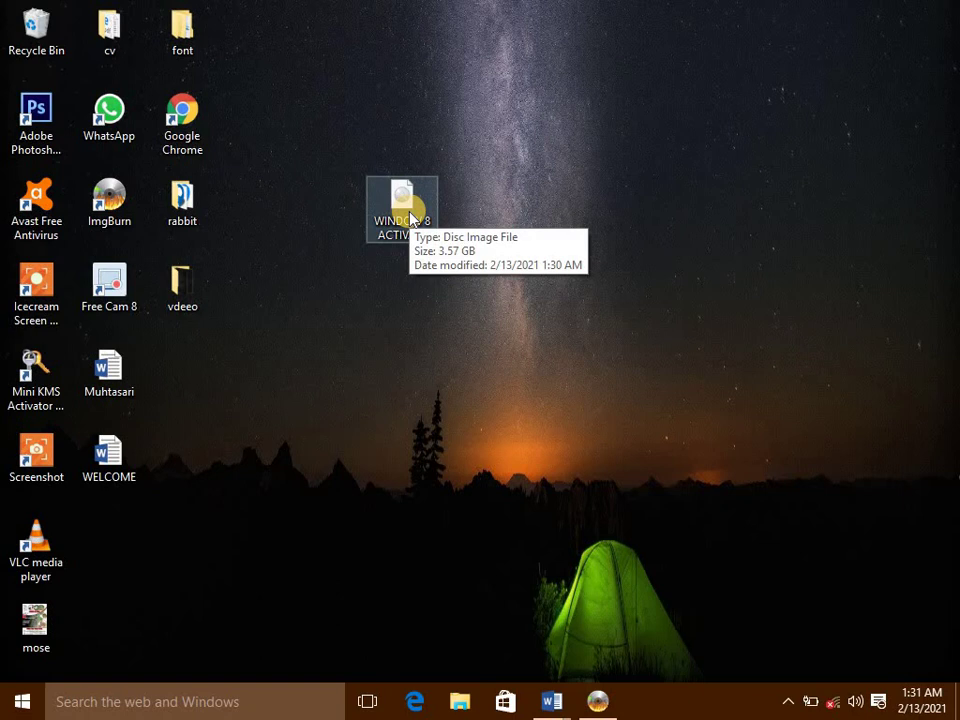
{"action": "right_click", "coordinate": [499, 161]}
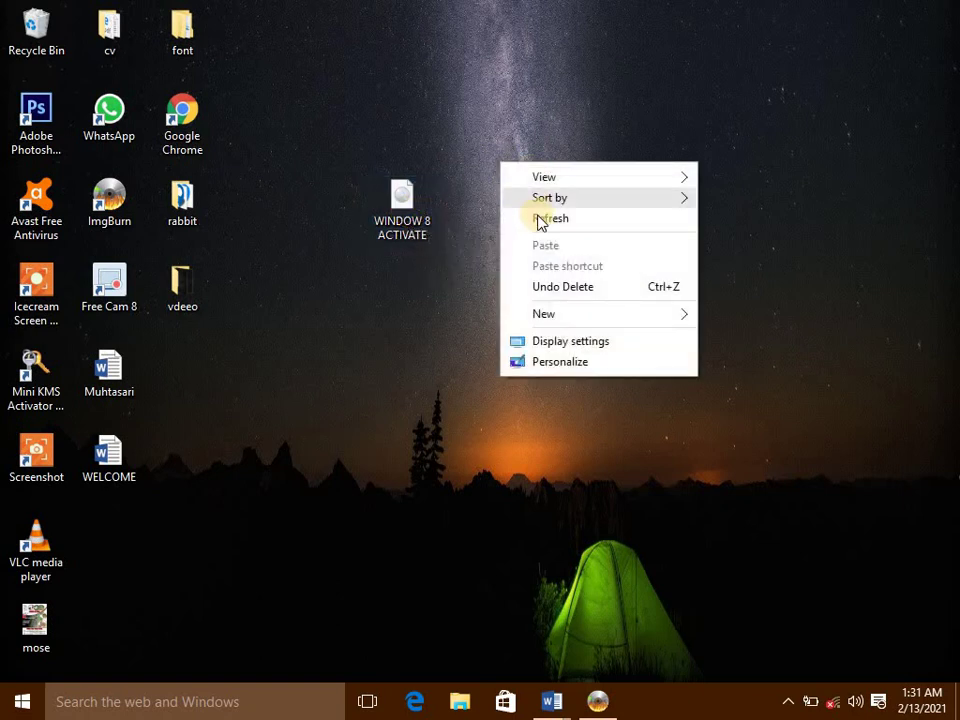
{"action": "left_click", "coordinate": [539, 218]}
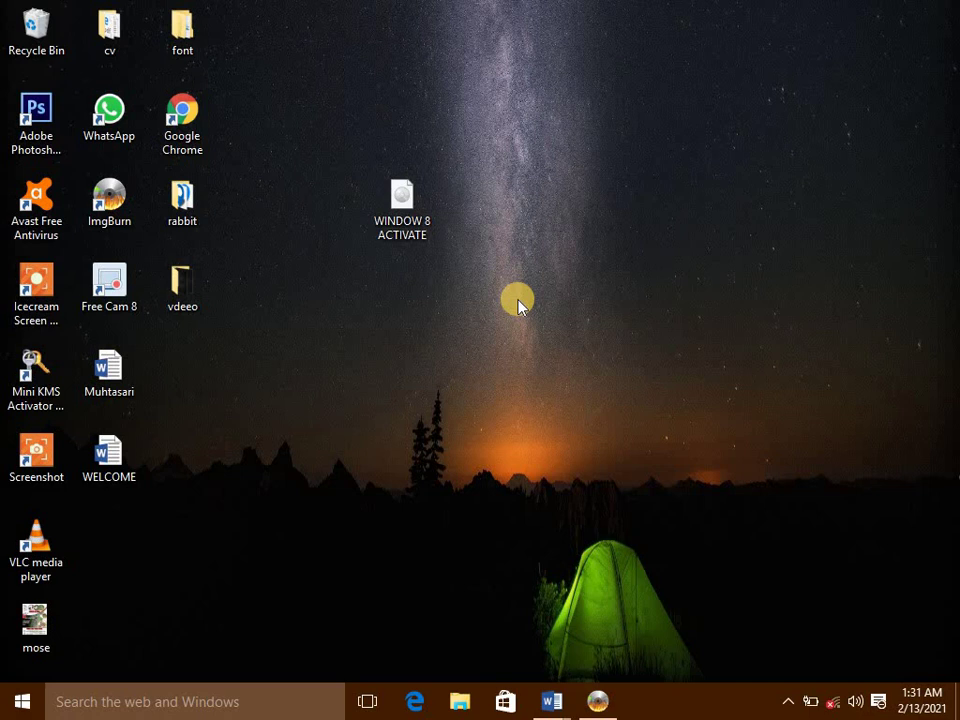
{"action": "right_click", "coordinate": [597, 322]}
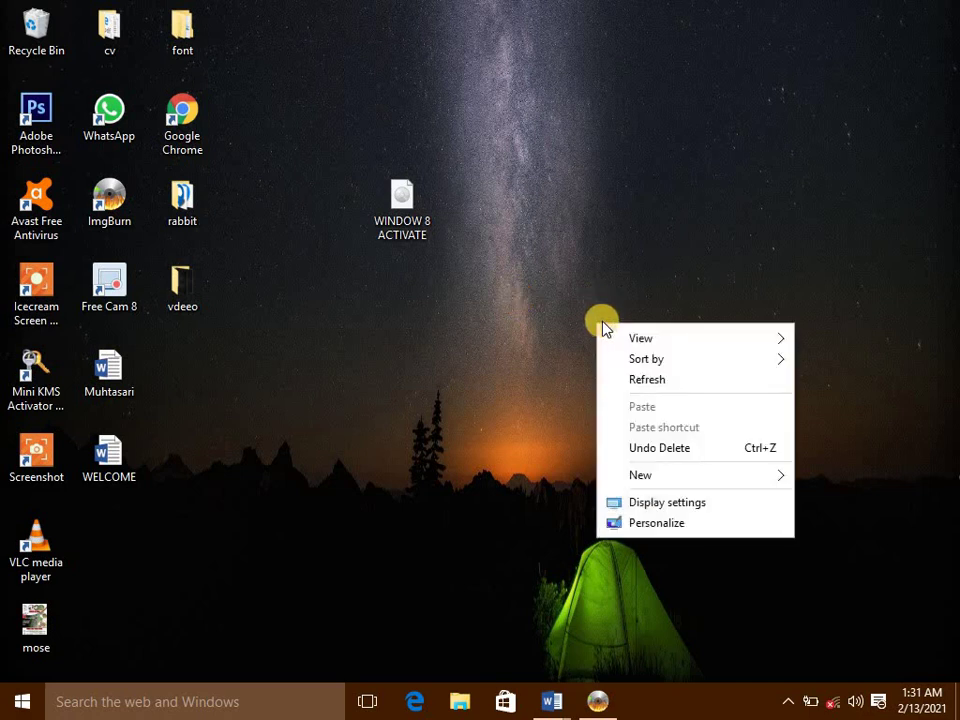
{"action": "left_click", "coordinate": [651, 382]}
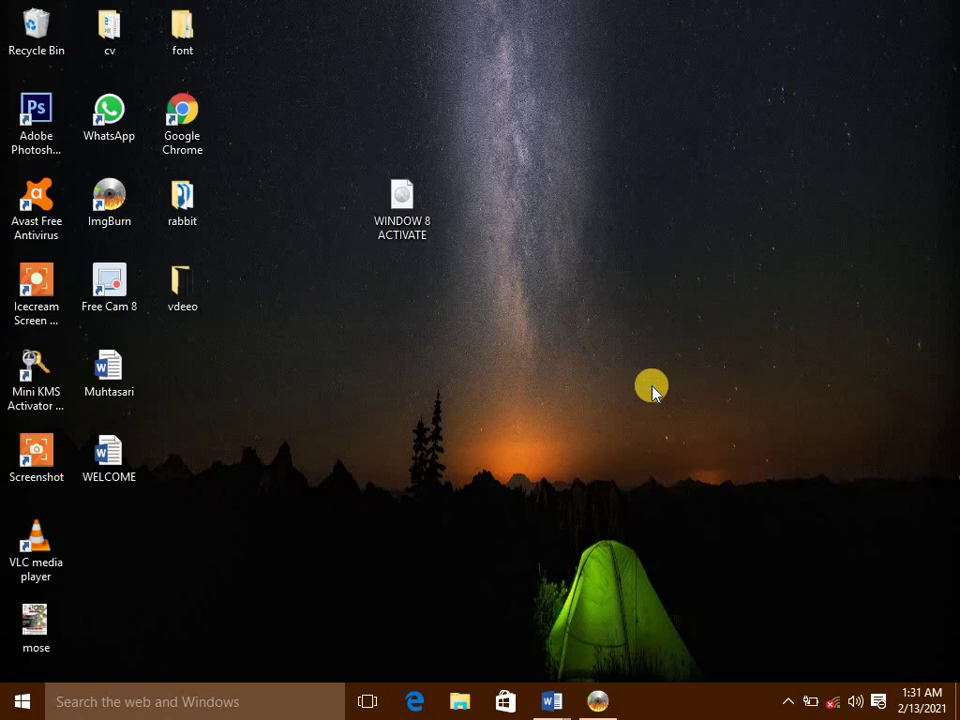